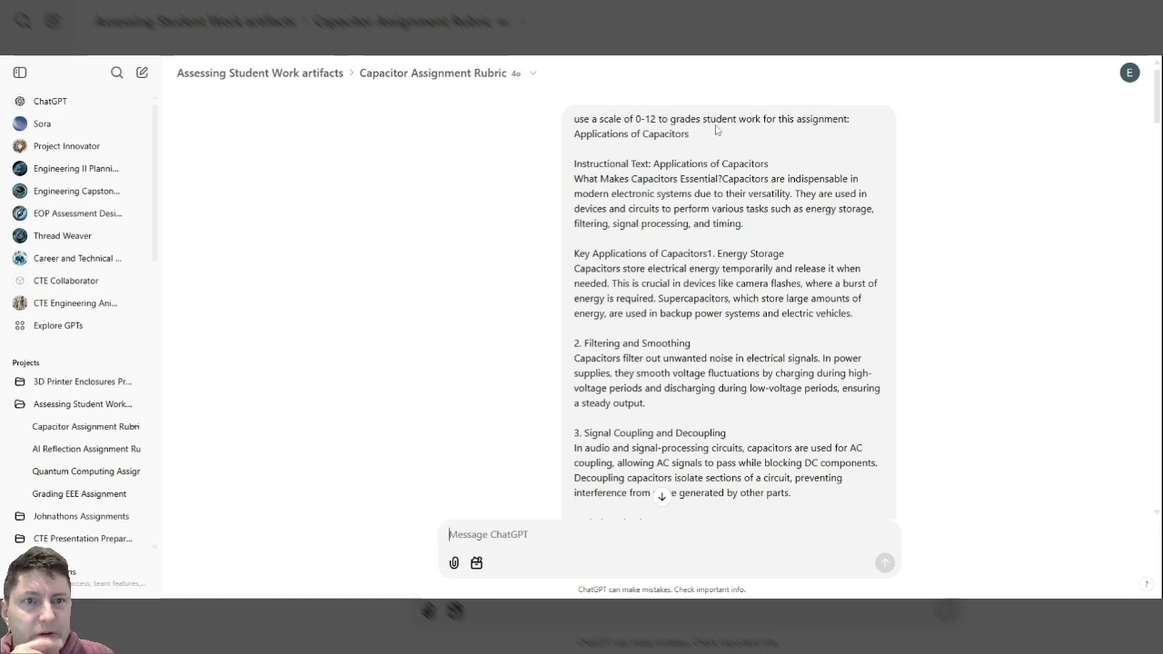
Step: Review the Applications of Capacitors assignment prompt, its 0-12 scale rubric, the scoring section and the additional grading notes
scroll(597, 160, down, 5)
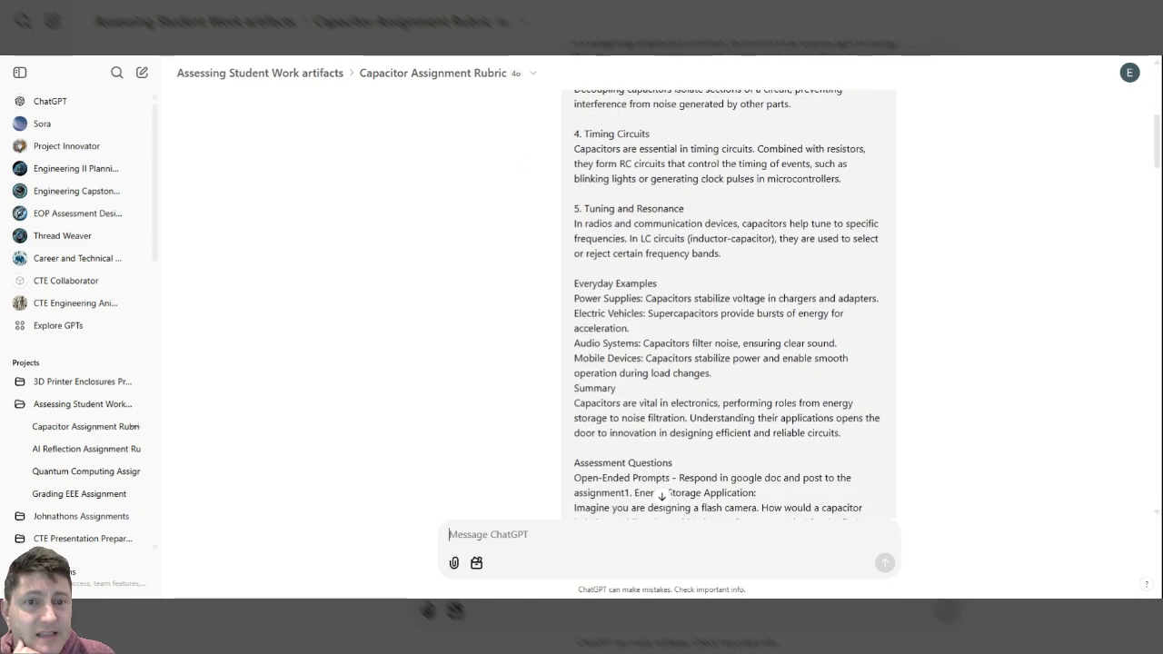
scroll(589, 214, down, 4)
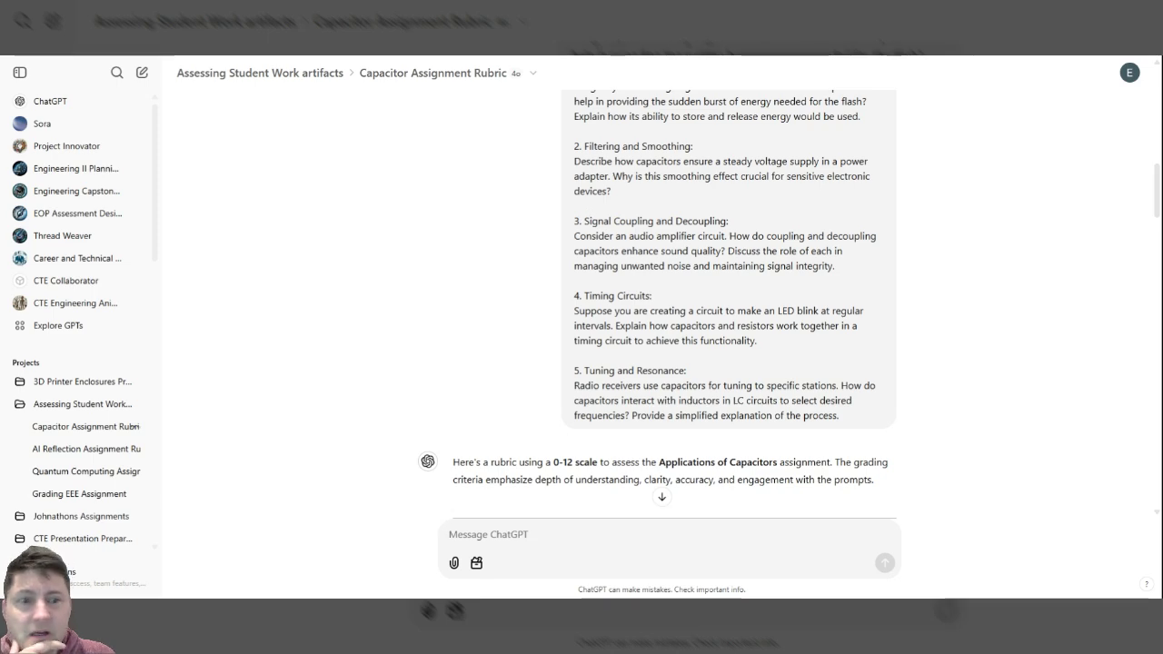
scroll(666, 328, down, 3)
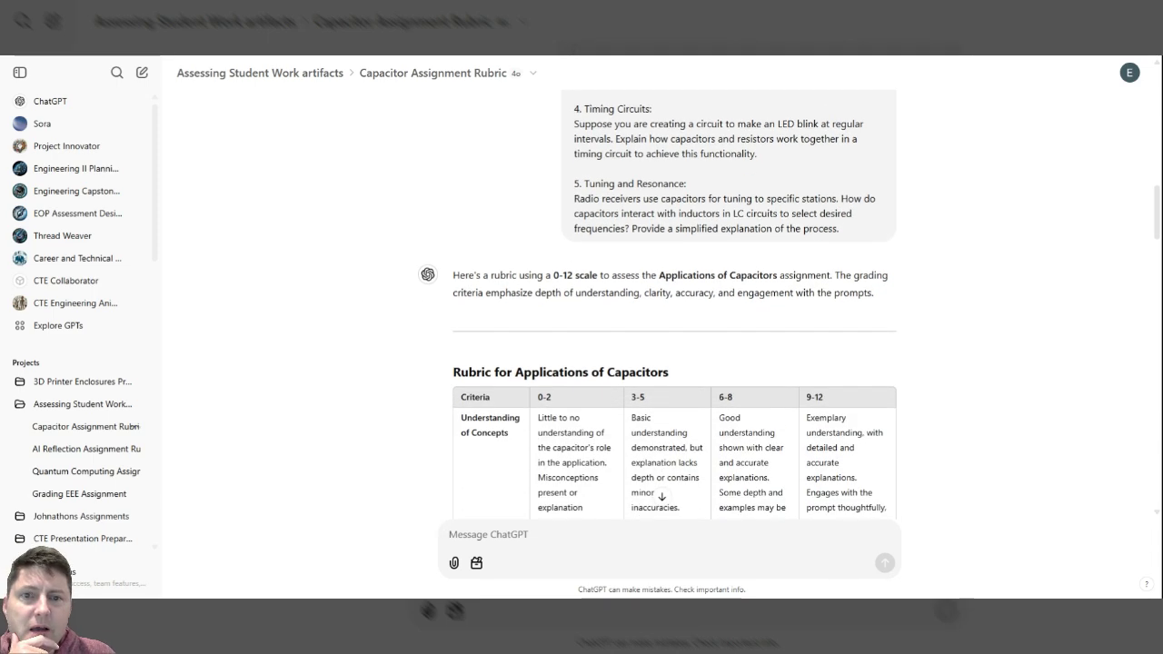
scroll(666, 328, down, 5)
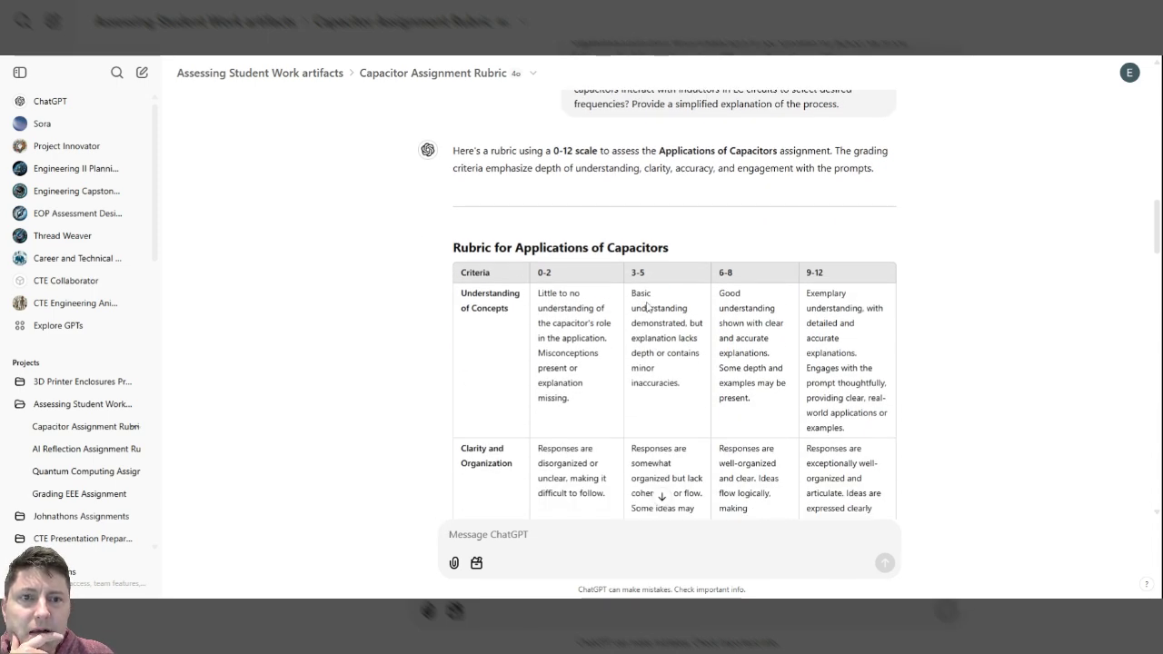
scroll(654, 309, down, 7)
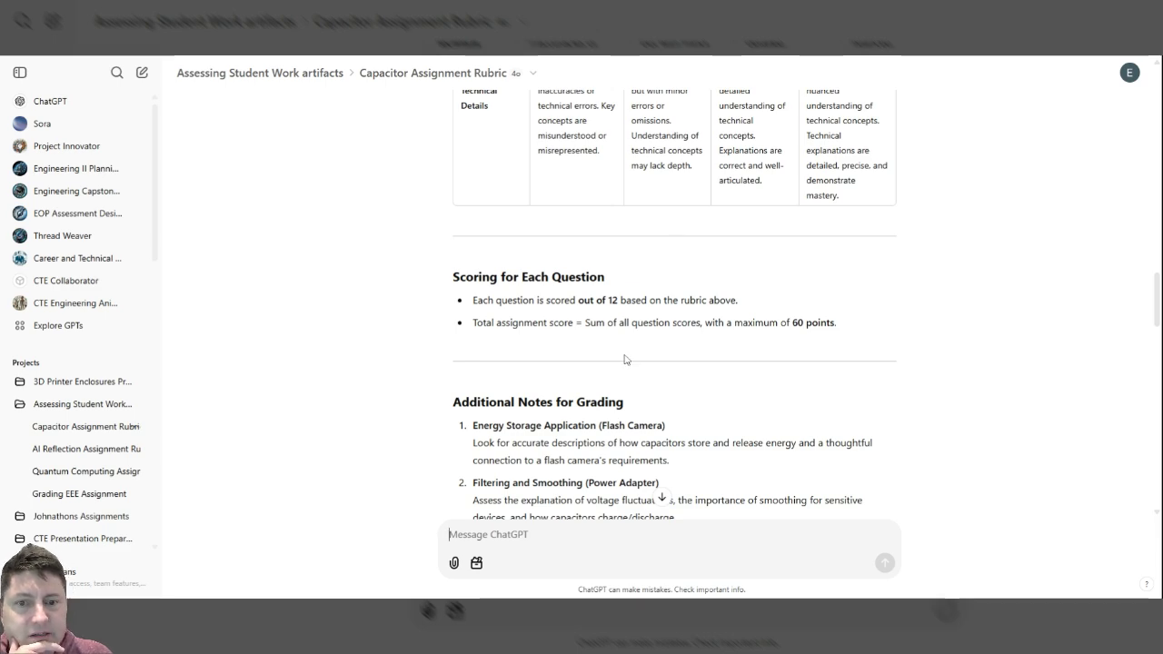
scroll(531, 352, down, 2)
scroll(531, 353, up, 1)
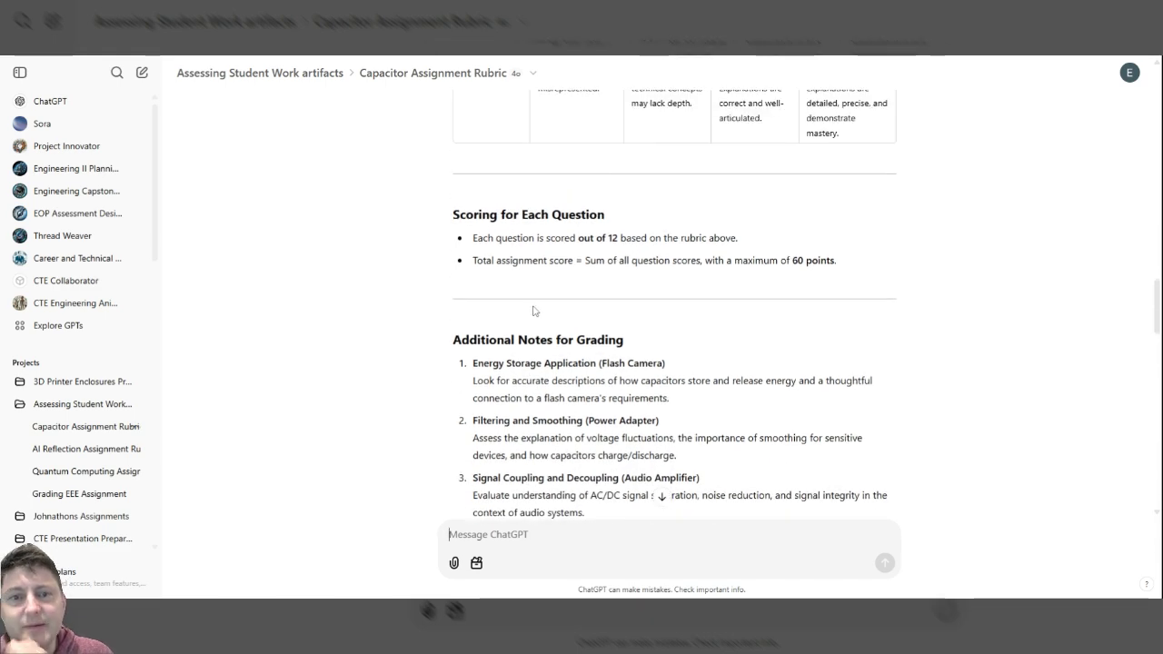
scroll(532, 353, down, 2)
scroll(661, 278, down, 1)
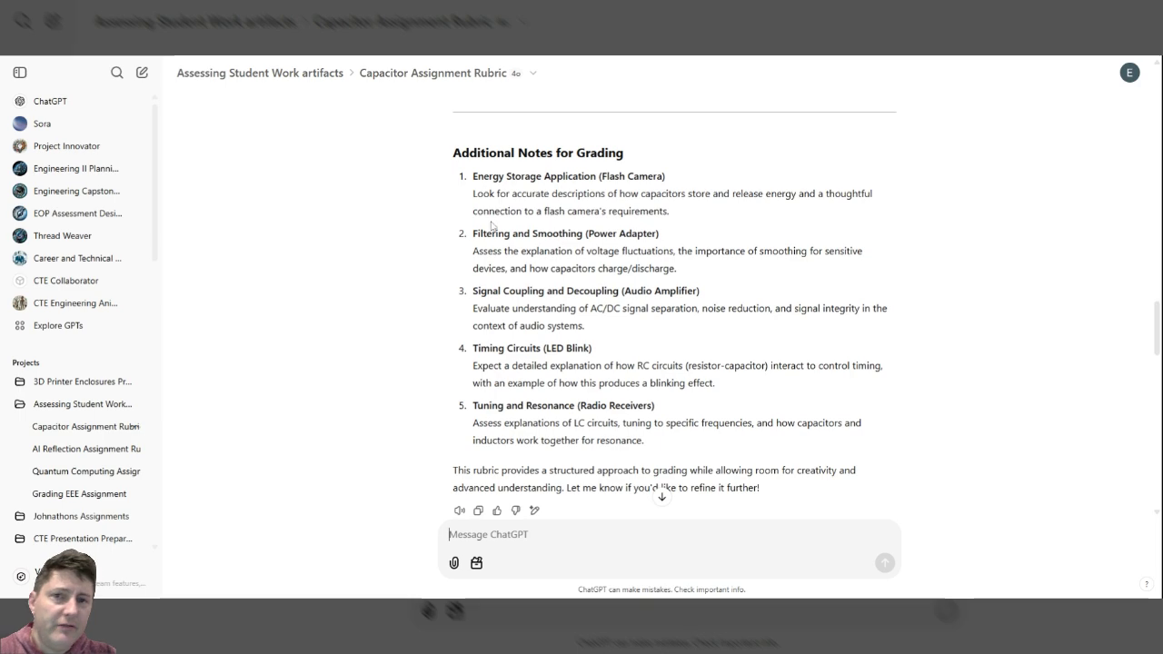
Step: Highlight the follow-up prompt's calibration and scoring instructions for high school sophomores and review the revised scoring criteria and feedback format
scroll(661, 363, down, 2)
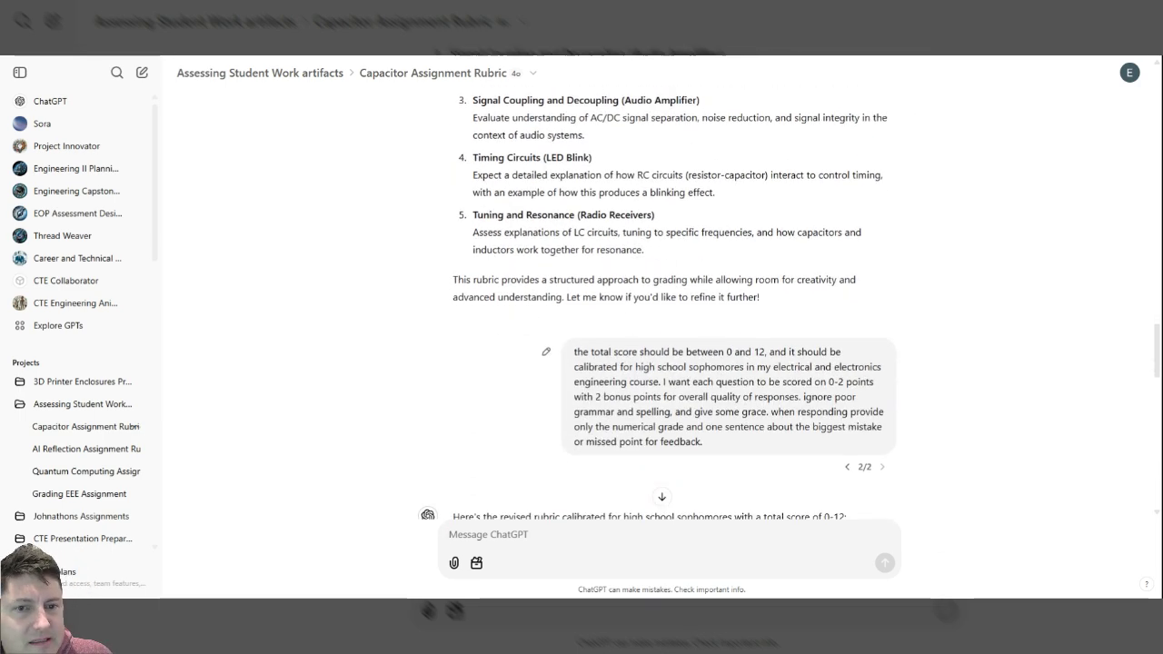
scroll(661, 382, down, 1)
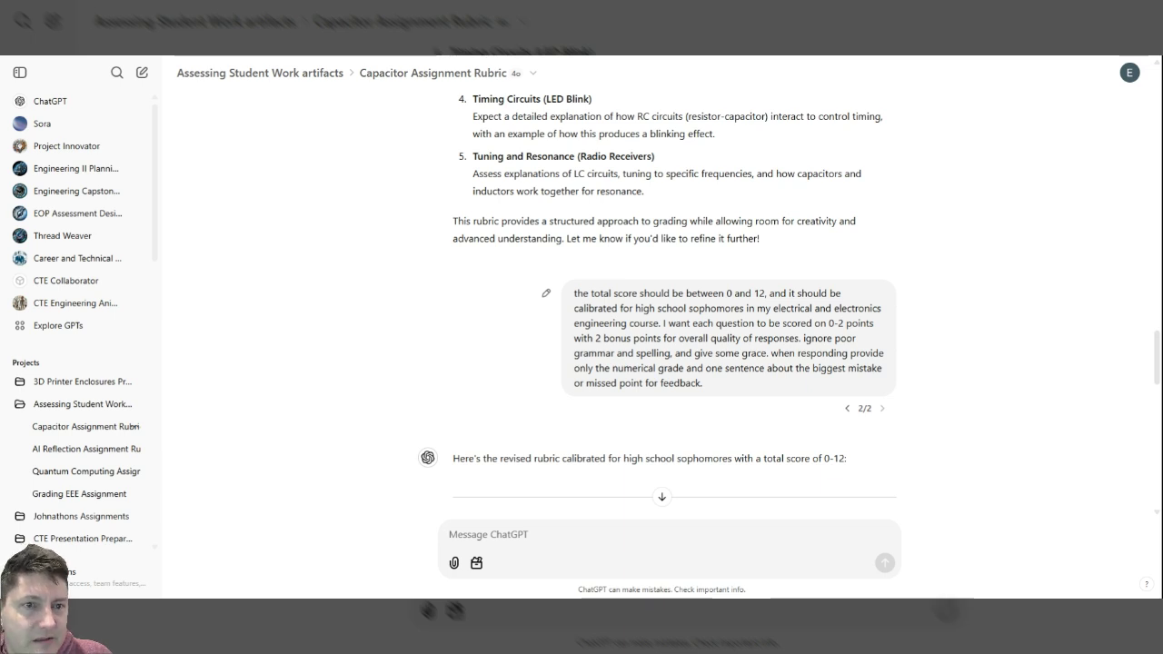
drag(580, 308, 730, 392)
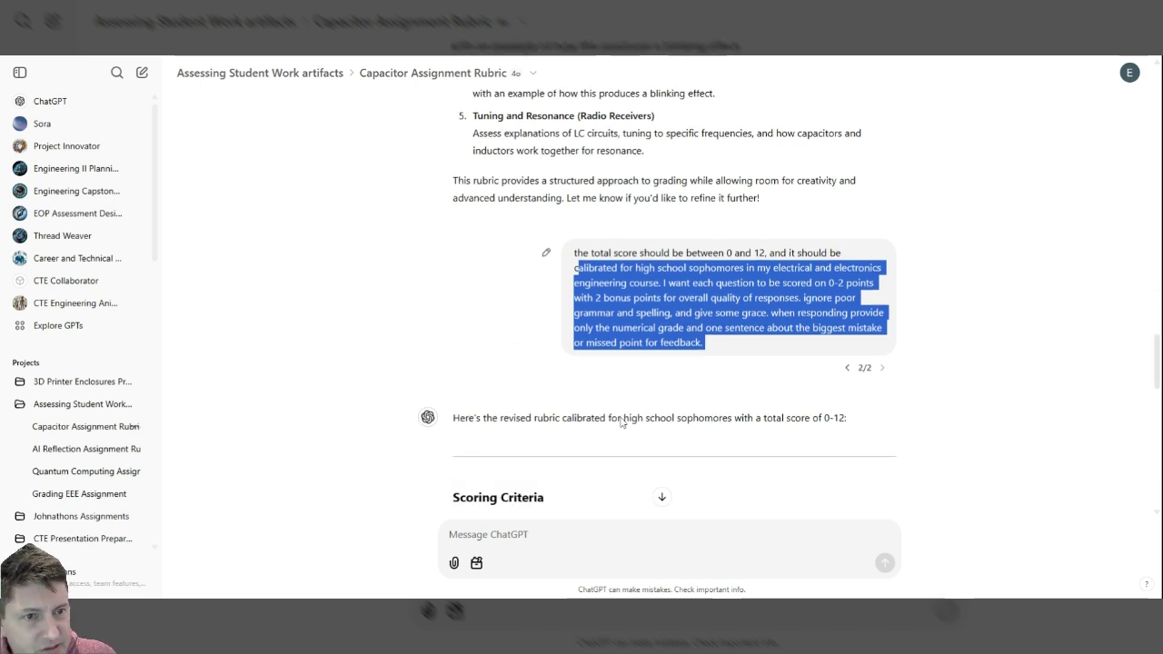
scroll(623, 420, down, 5)
scroll(581, 300, down, 5)
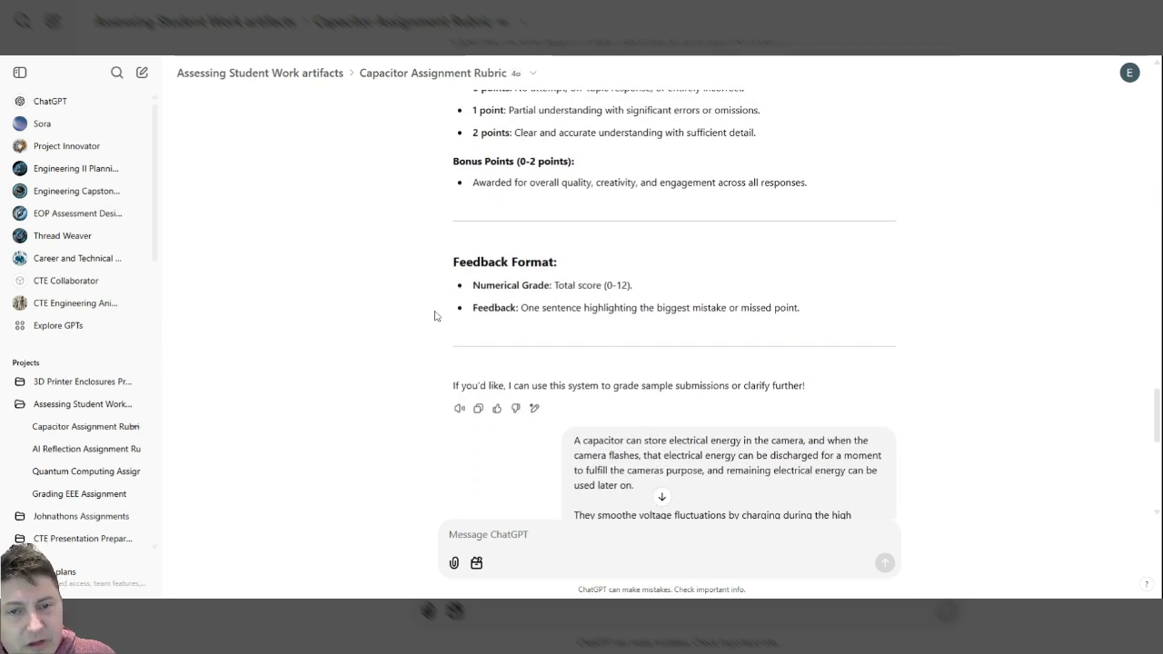
Step: Examine the pasted student answers about capacitors together with the grade and feedback given in reply
scroll(436, 314, down, 3)
scroll(491, 327, down, 3)
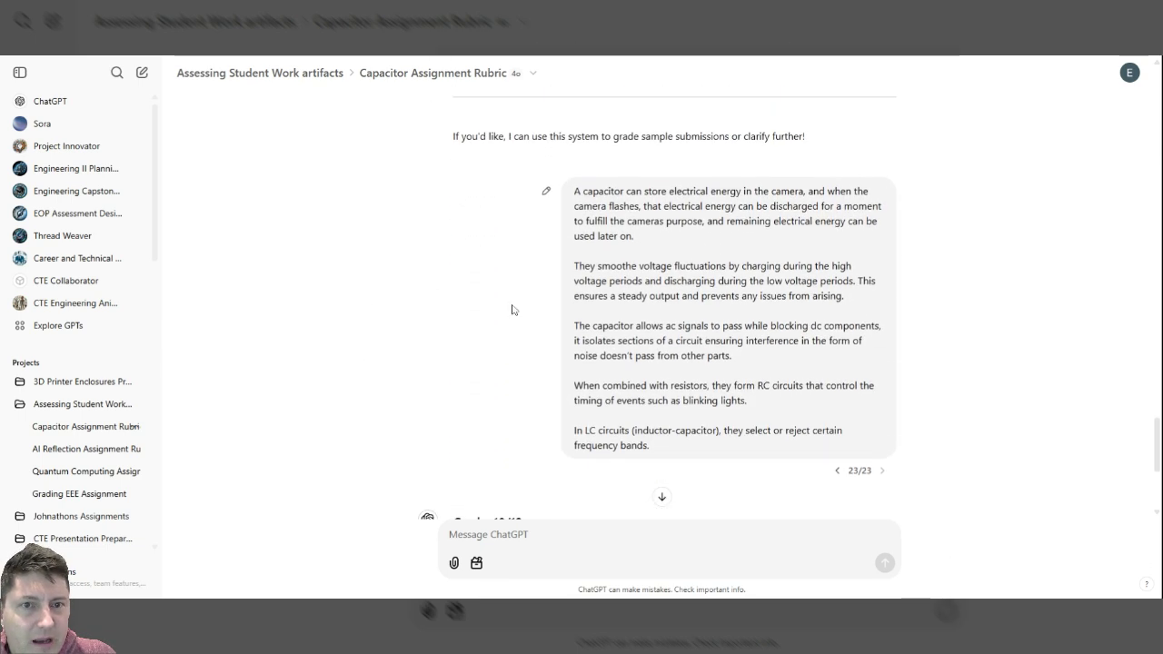
scroll(558, 254, down, 3)
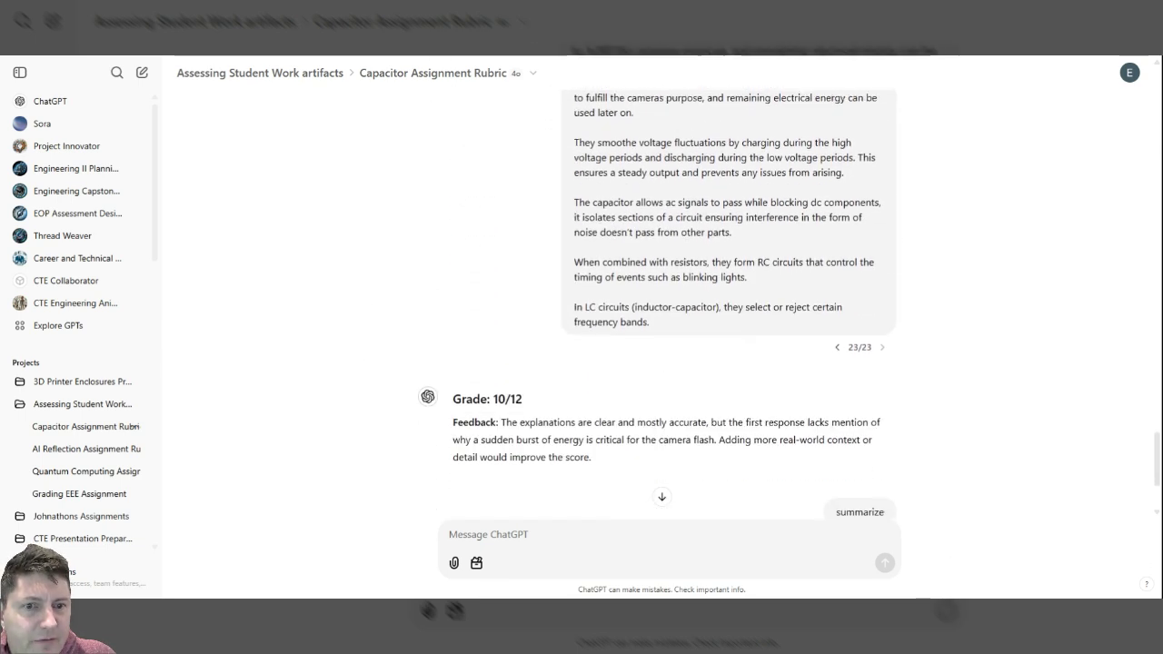
scroll(564, 257, up, 4)
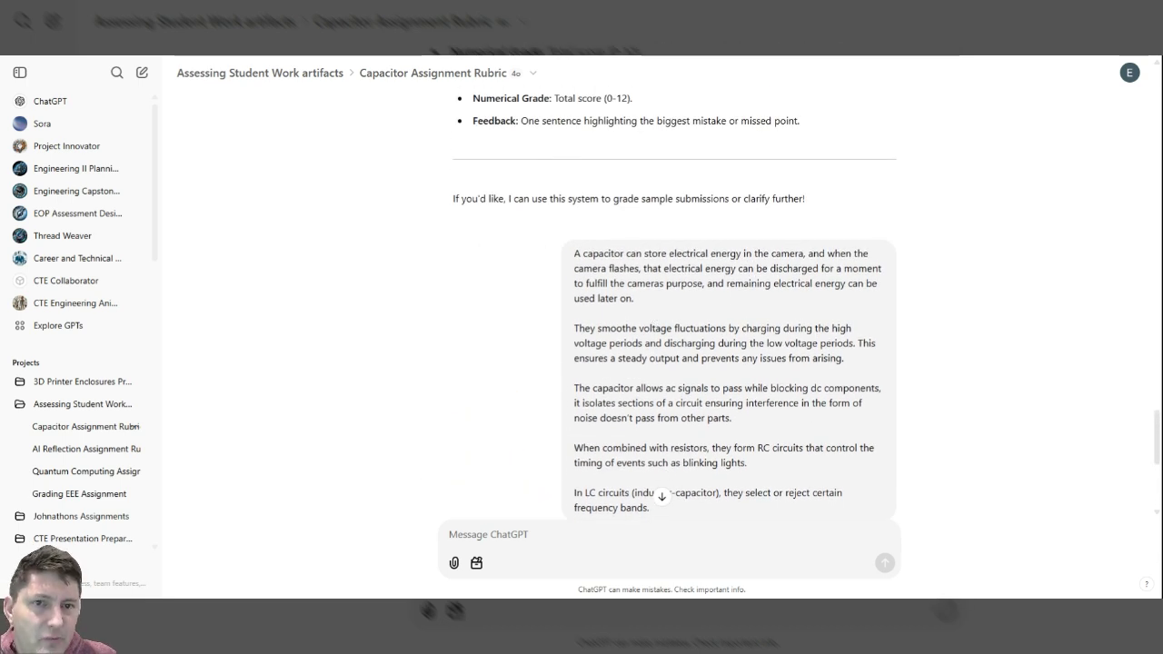
scroll(577, 253, down, 1)
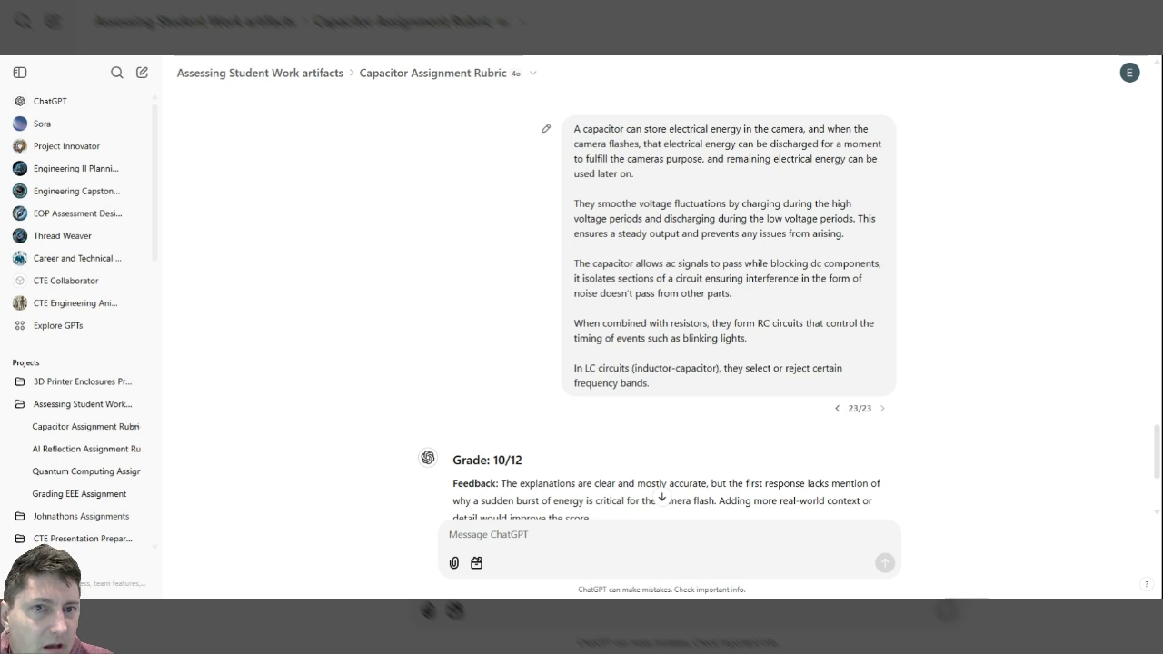
scroll(729, 309, down, 1)
scroll(729, 309, up, 2)
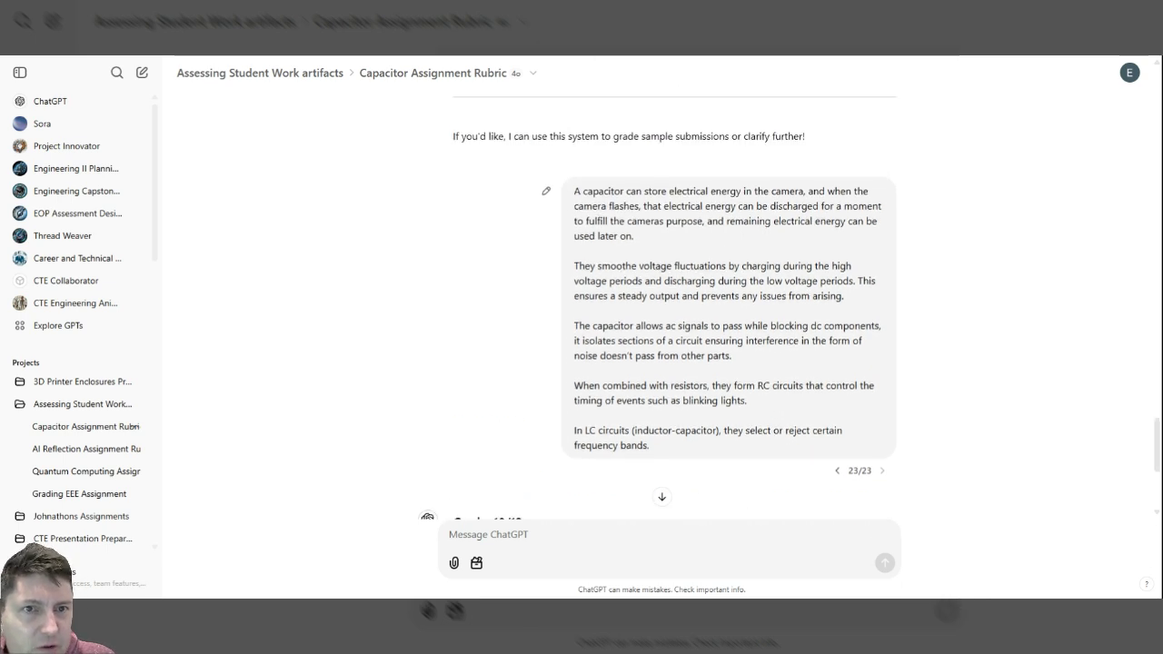
scroll(625, 221, down, 1)
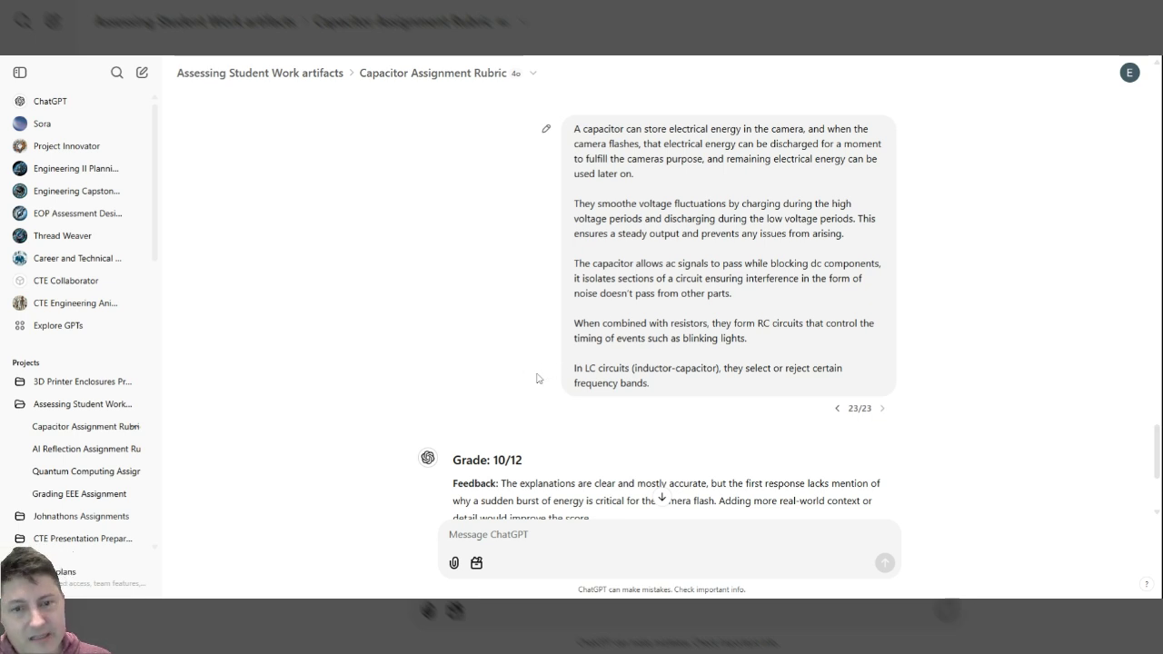
scroll(539, 379, down, 1)
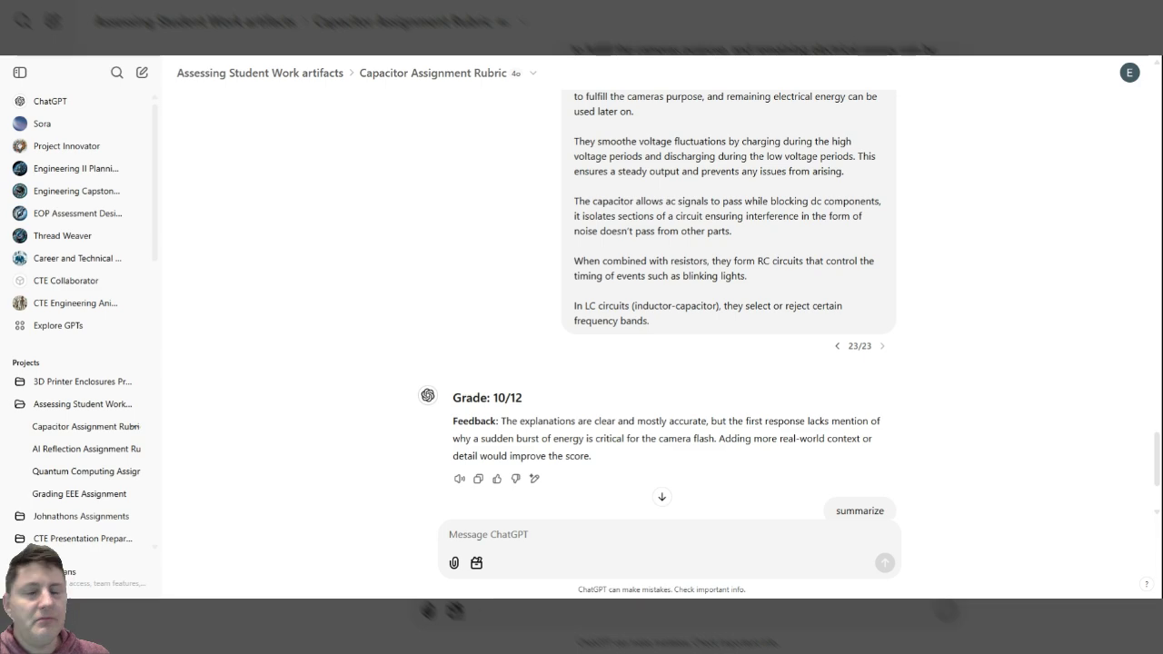
Step: Open the AI Reflection Assignment Rubric chat and highlight the grading instruction and assignment title at the start of its first prompt
click(99, 449)
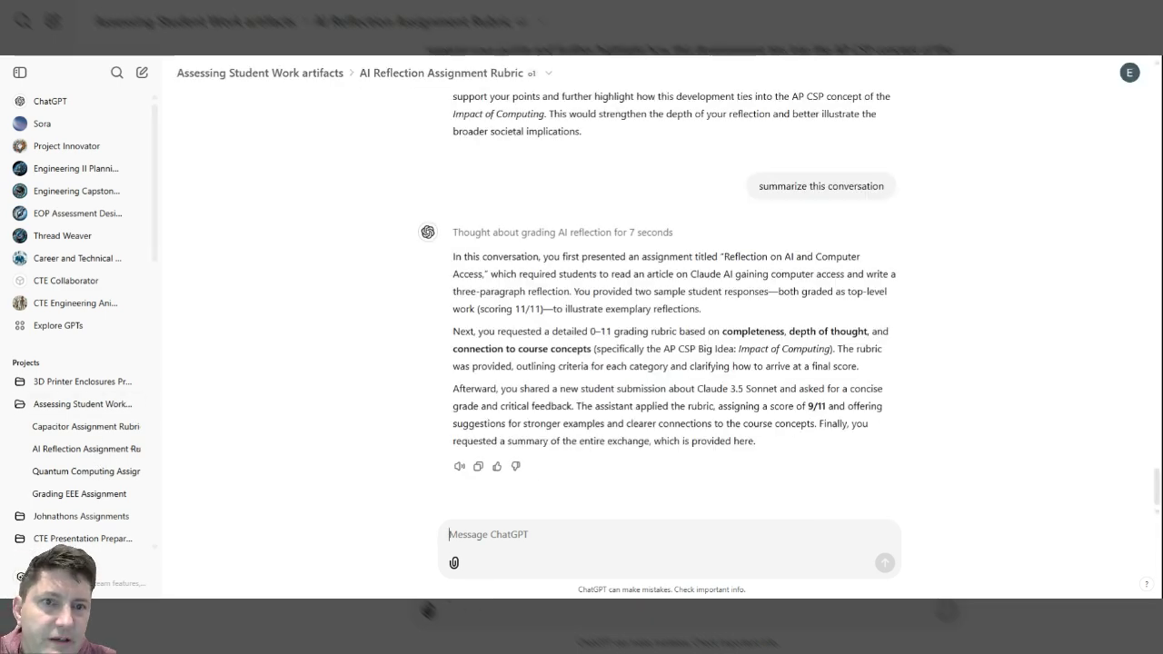
scroll(507, 397, up, 15)
scroll(507, 397, up, 15)
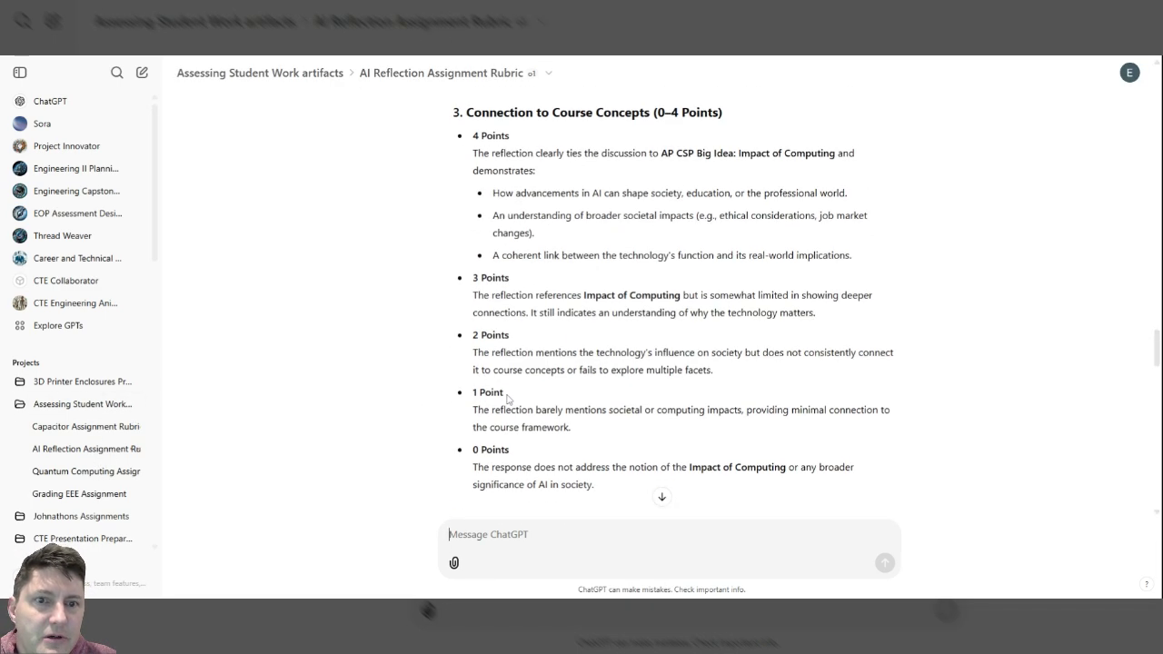
scroll(497, 405, up, 15)
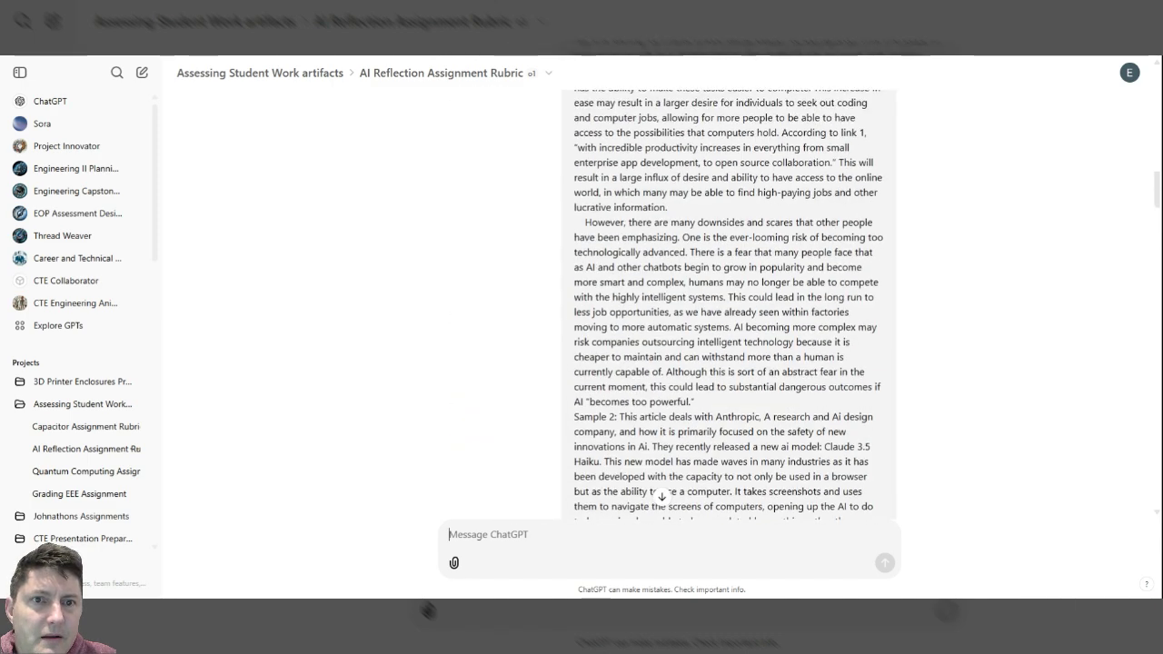
scroll(497, 403, up, 5)
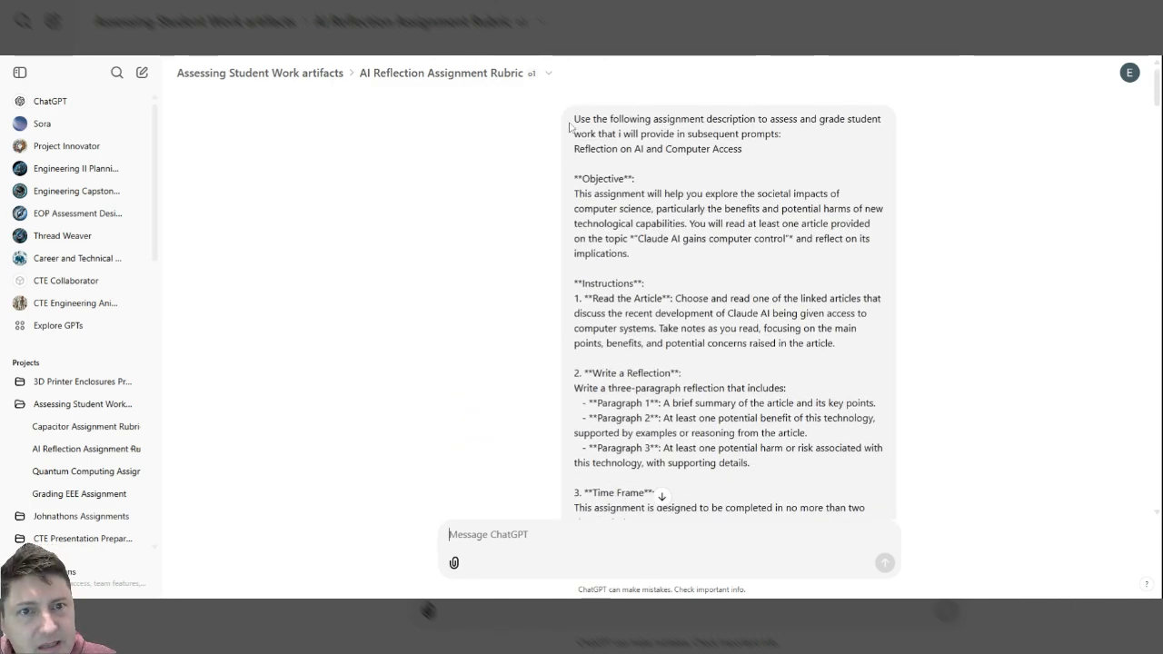
drag(575, 118, 741, 173)
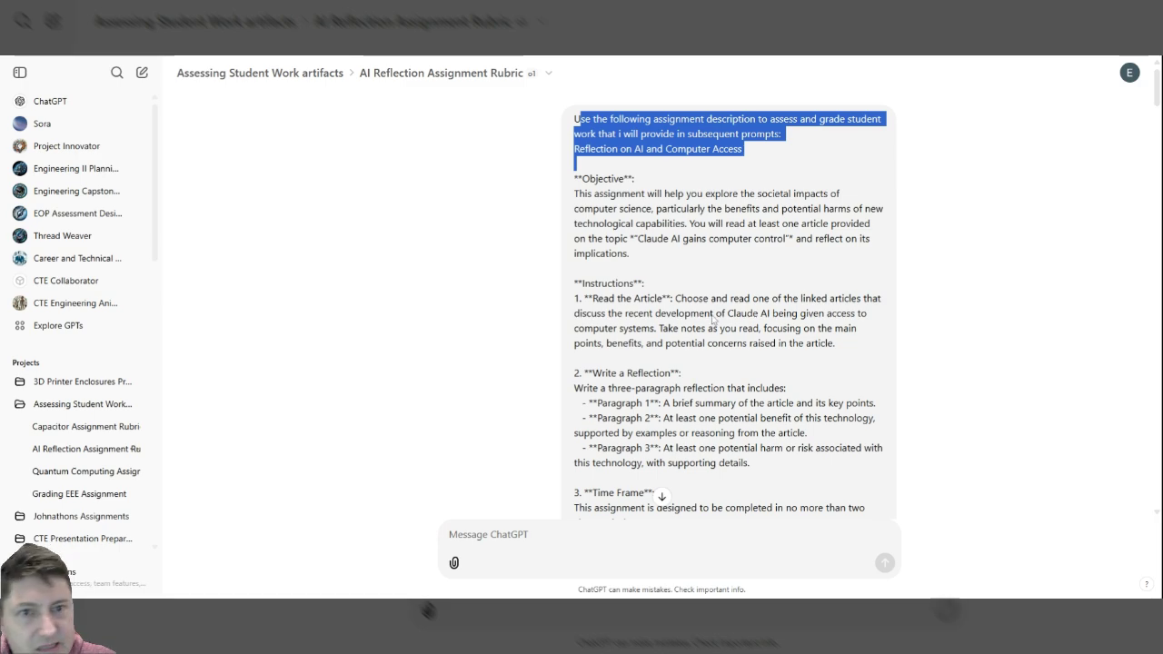
Step: Highlight the instruction to use two student samples as top-scoring exemplars, read Sample 1, and highlight the opening of Sample 2
scroll(744, 171, down, 2)
scroll(727, 305, down, 10)
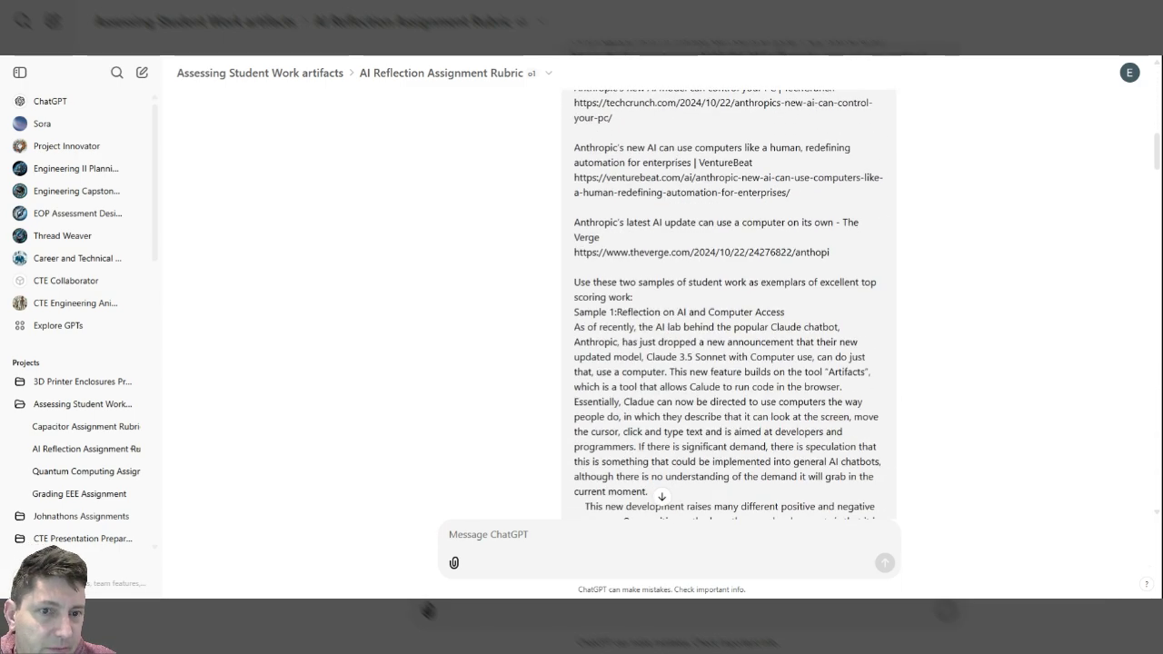
drag(574, 219, 651, 244)
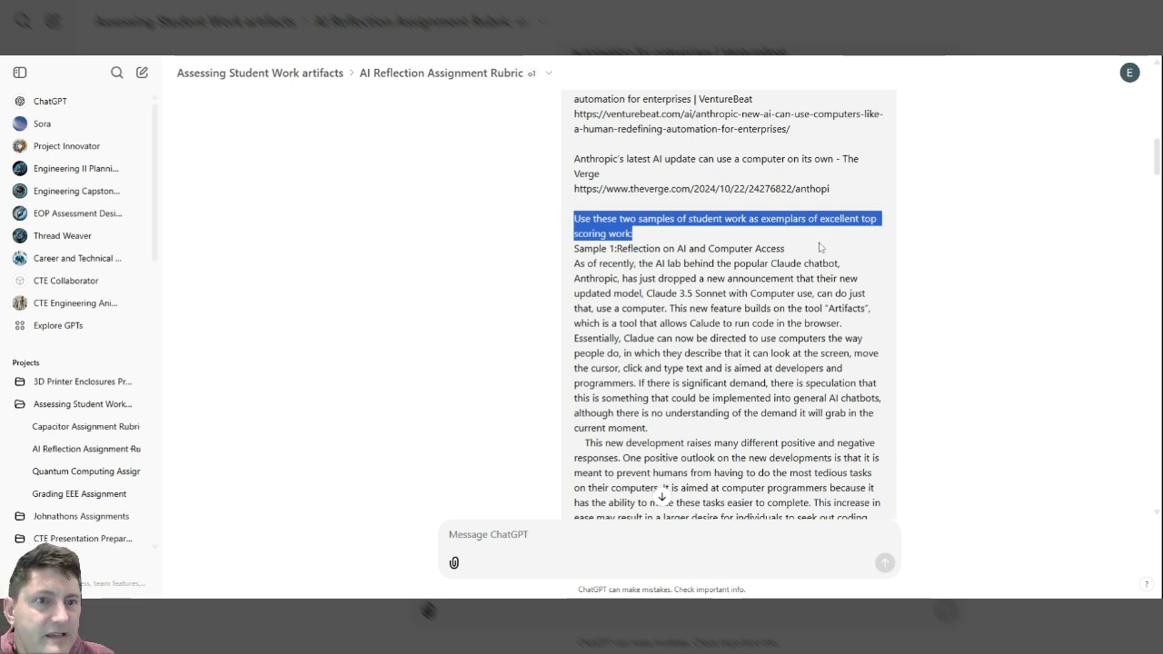
scroll(629, 273, down, 3)
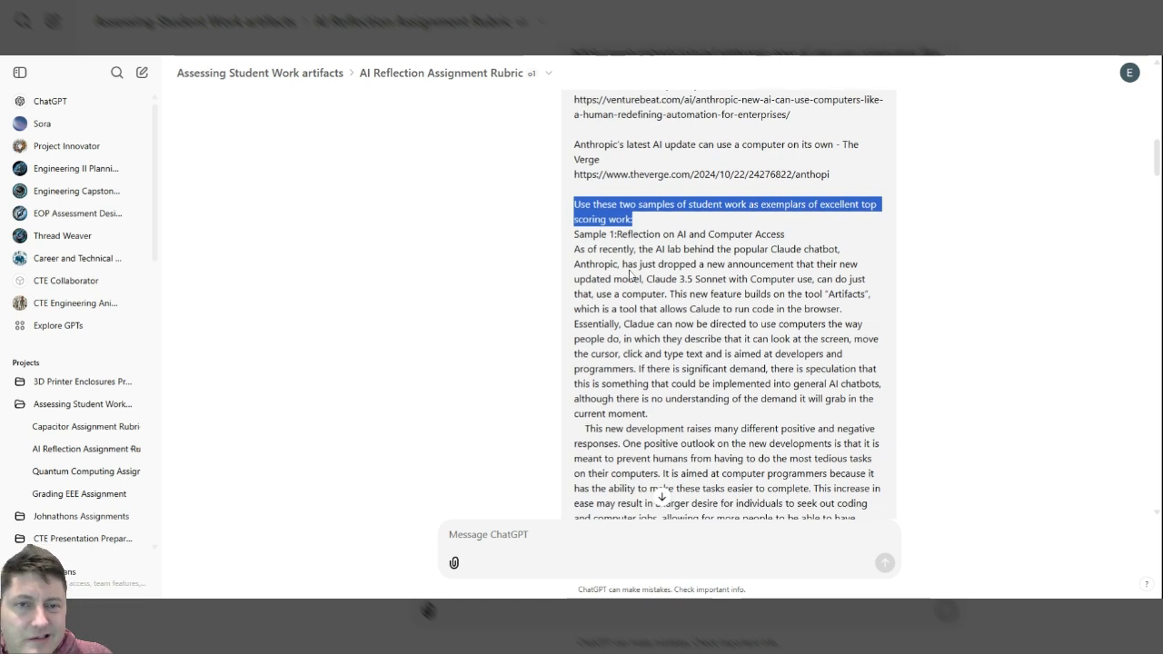
scroll(727, 309, up, 1)
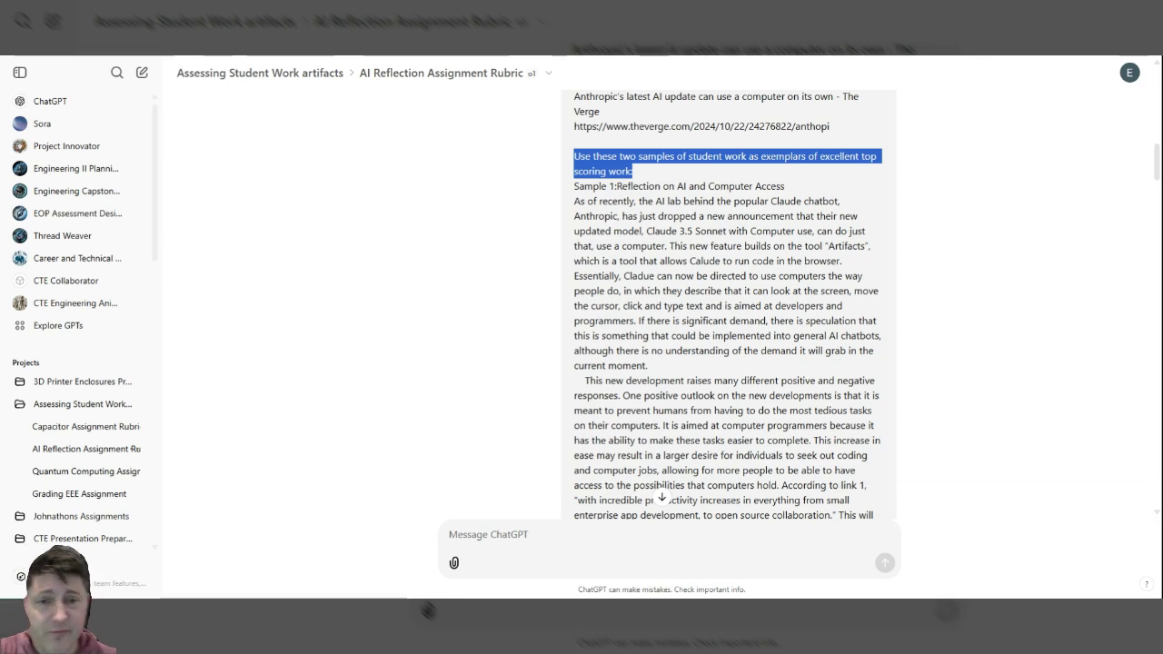
scroll(727, 309, down, 3)
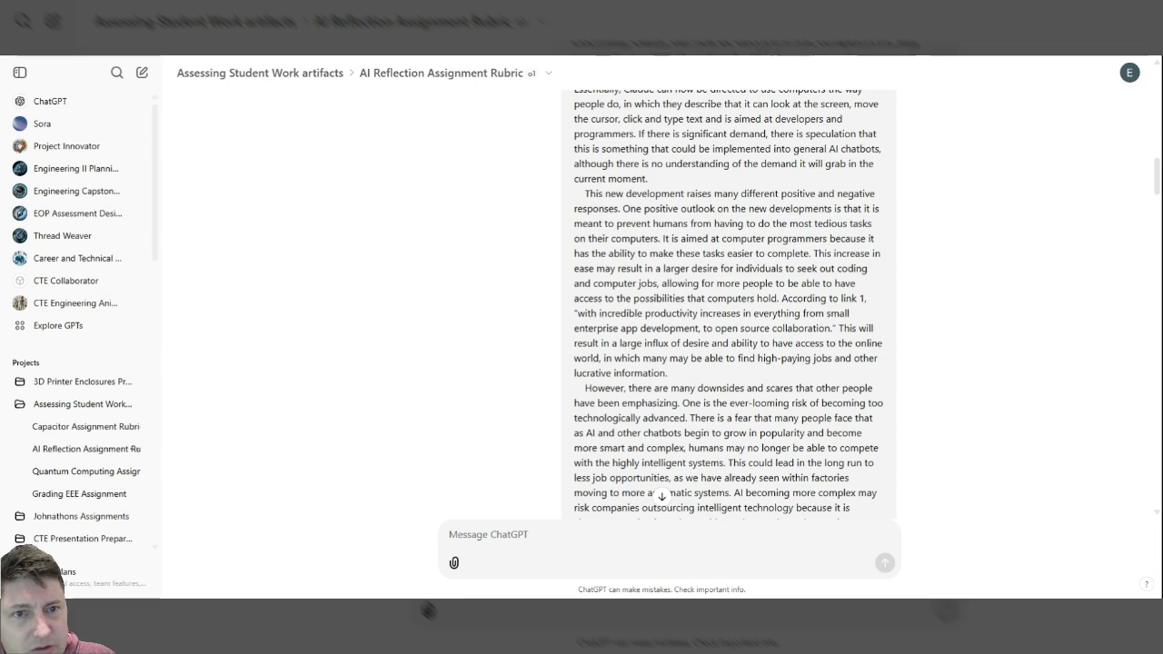
scroll(727, 309, down, 5)
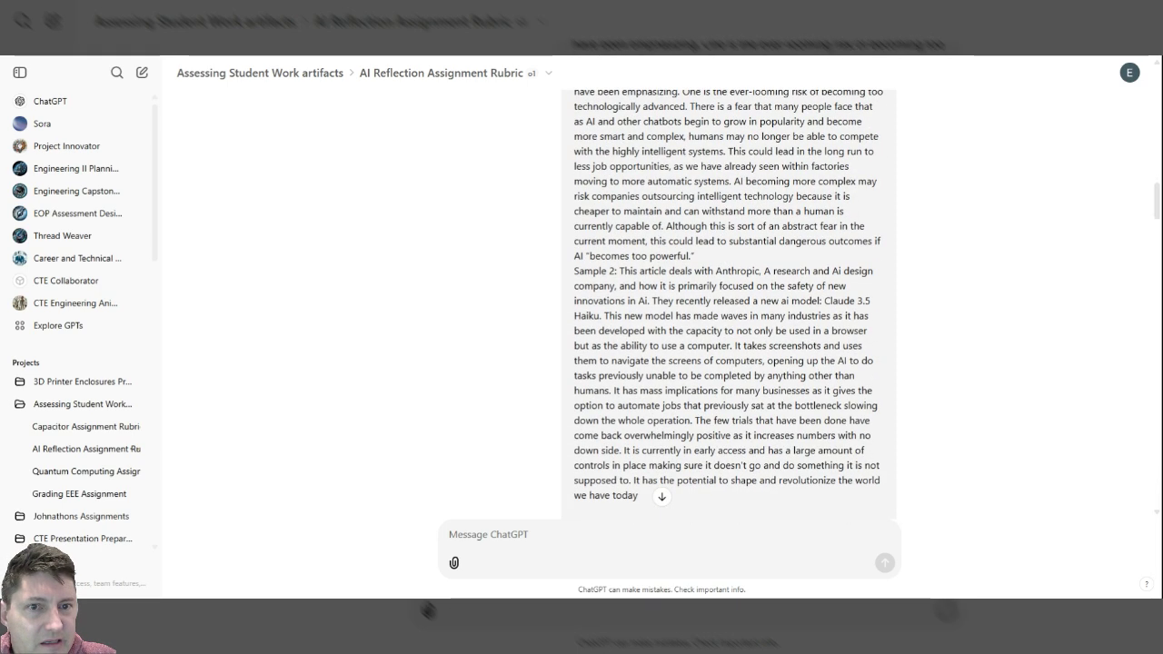
drag(575, 271, 622, 307)
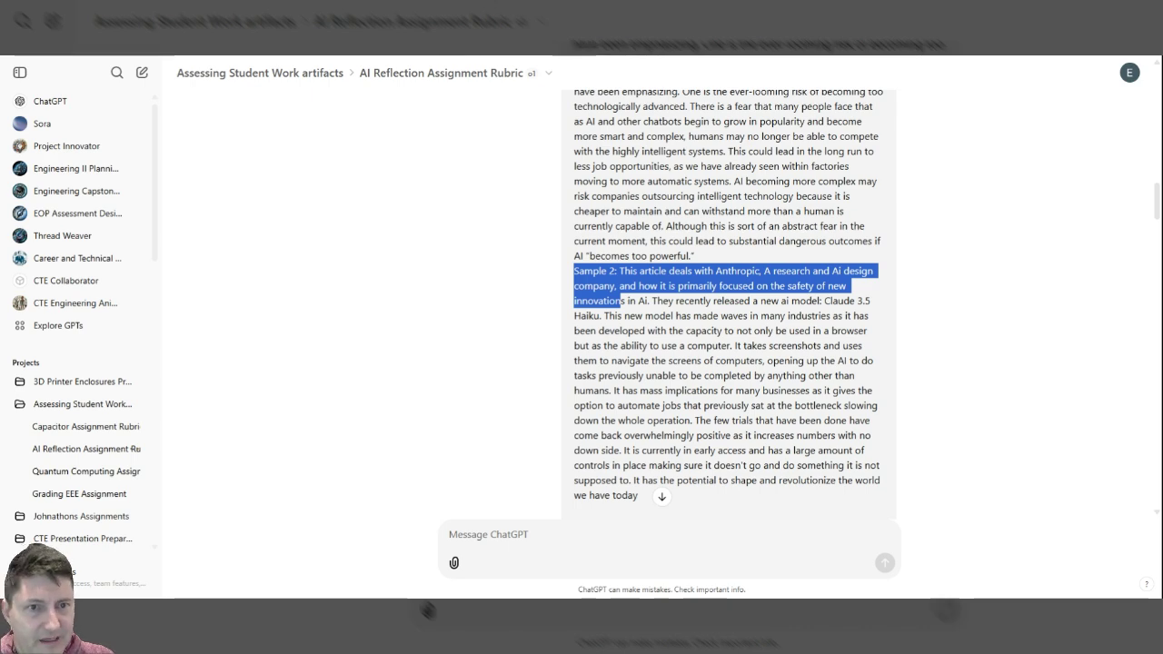
Step: Read the rest of Sample 2 and highlight the closing instruction to score on a 0-11 scale with the exemplars equivalent to 11
scroll(688, 449, down, 3)
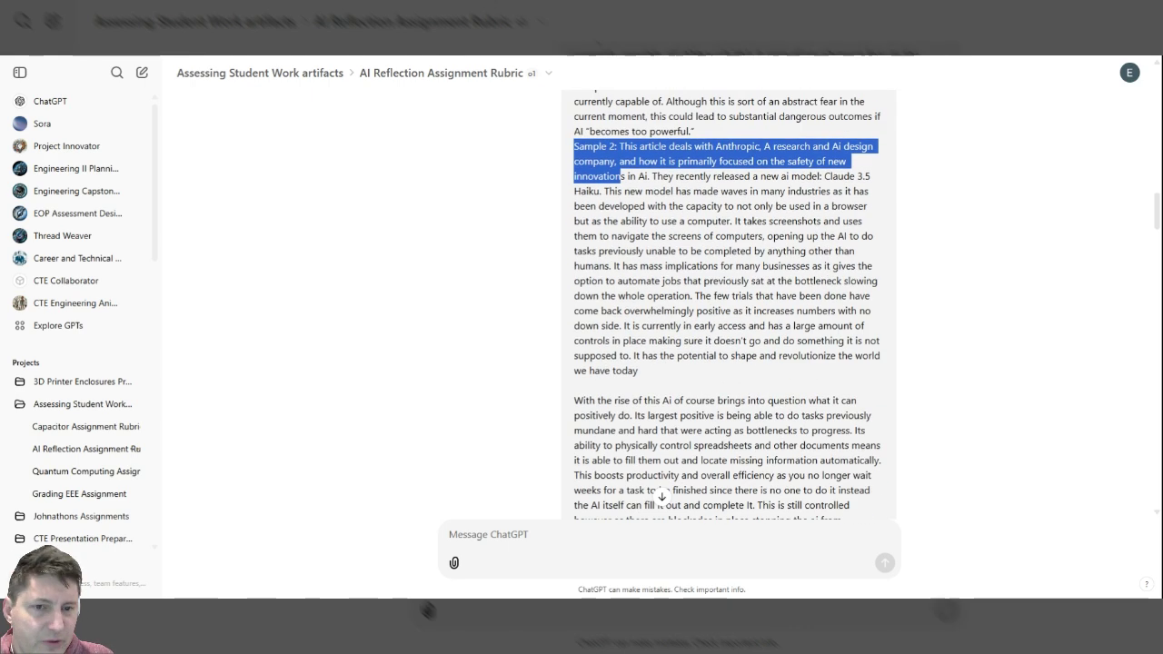
scroll(700, 380, down, 1)
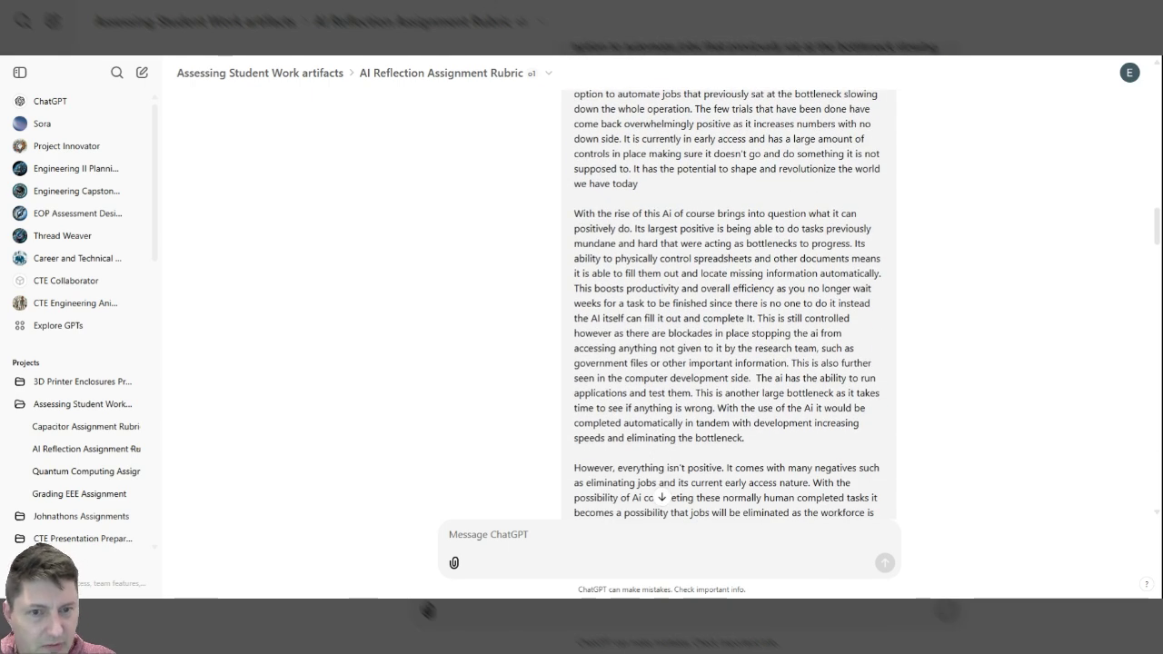
scroll(727, 304, down, 3)
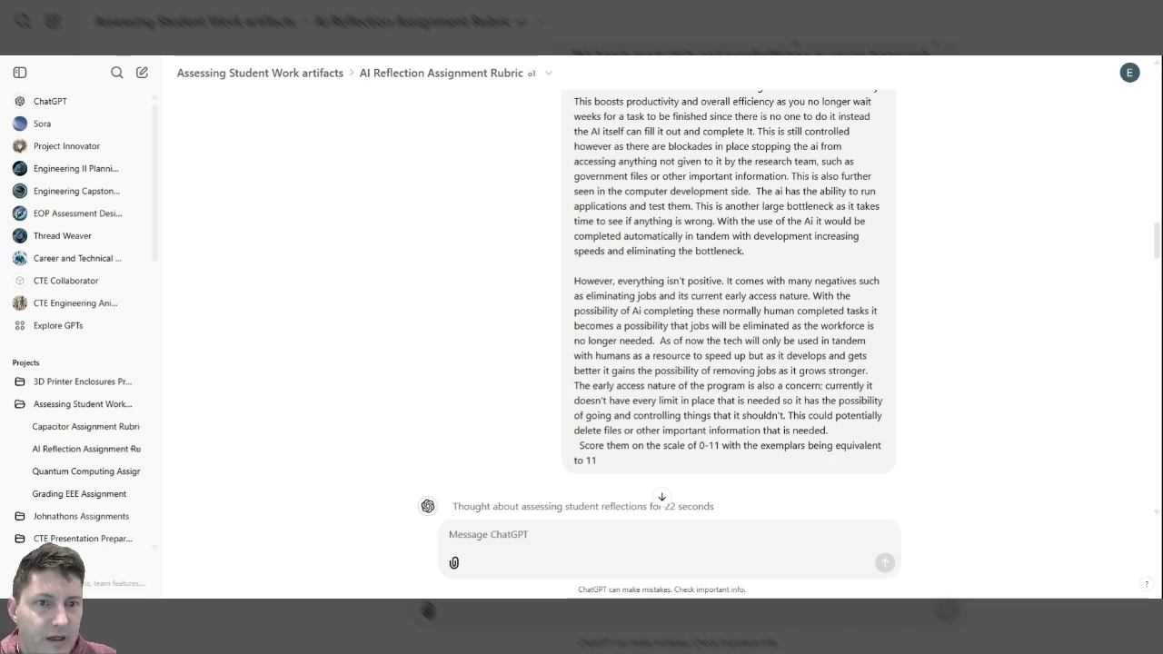
scroll(701, 343, down, 3)
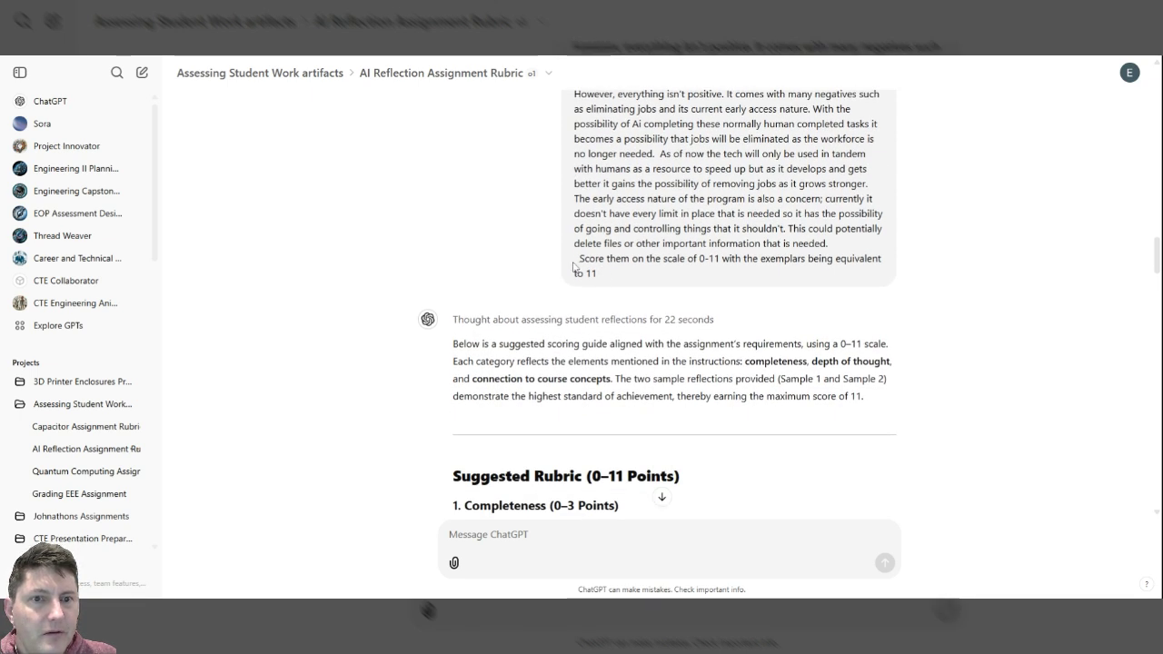
drag(574, 258, 607, 282)
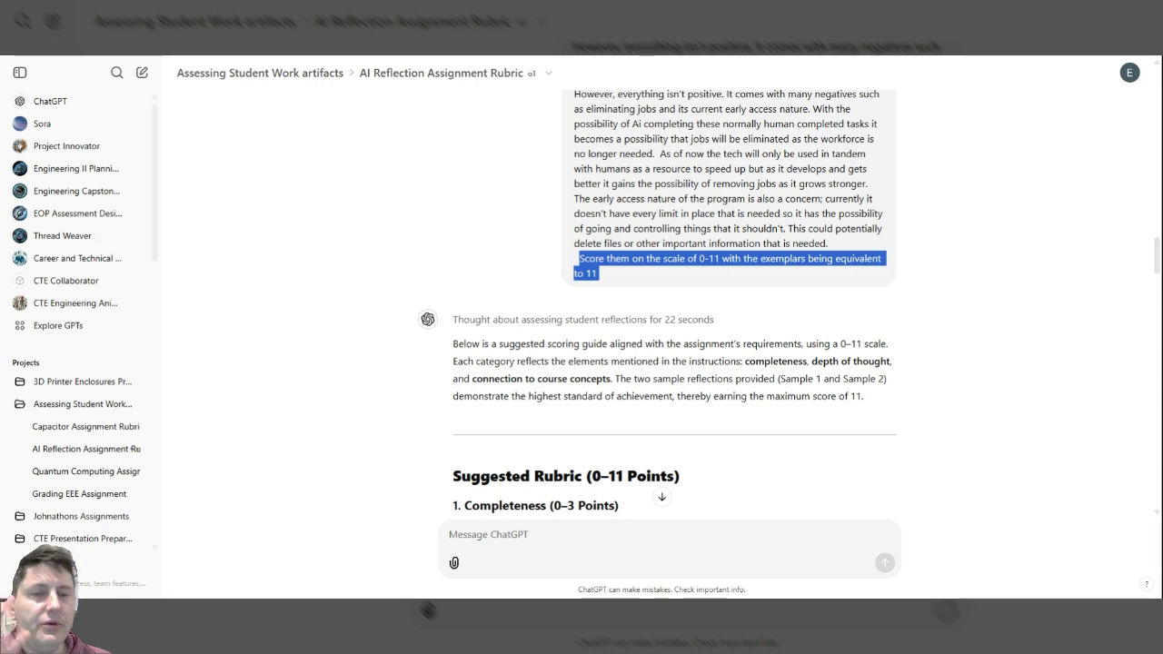
Step: Read through the suggested 0-11 point rubric, from the Completeness criteria to the overall scoring, up to the follow-up grading prompt
scroll(599, 399, down, 5)
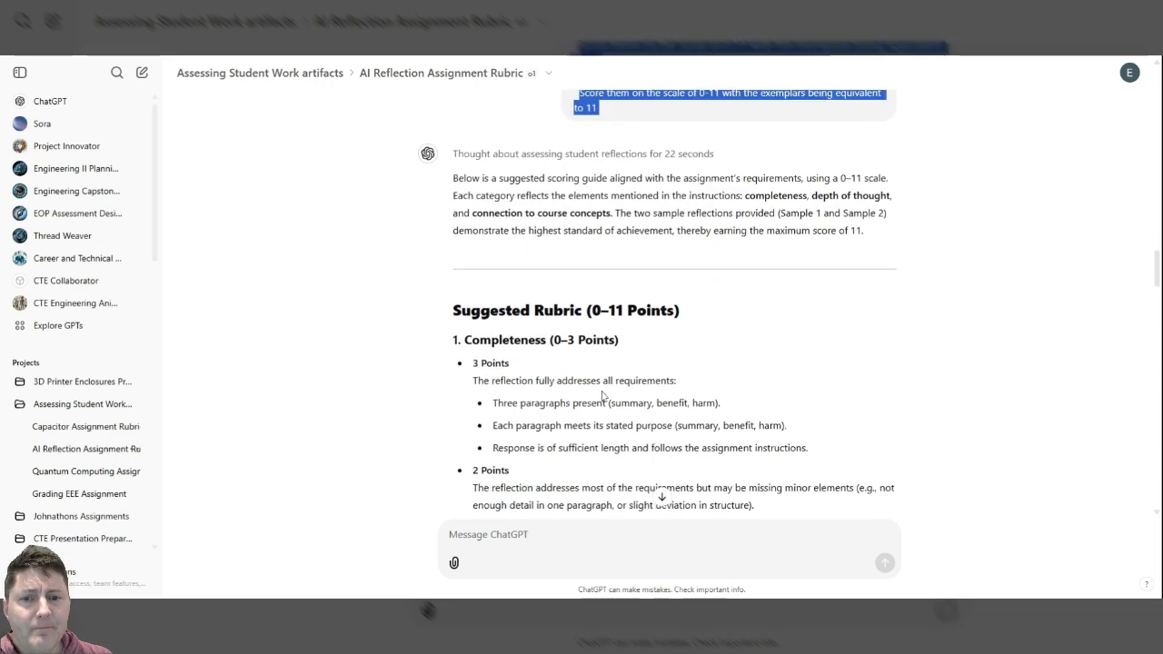
scroll(599, 399, down, 8)
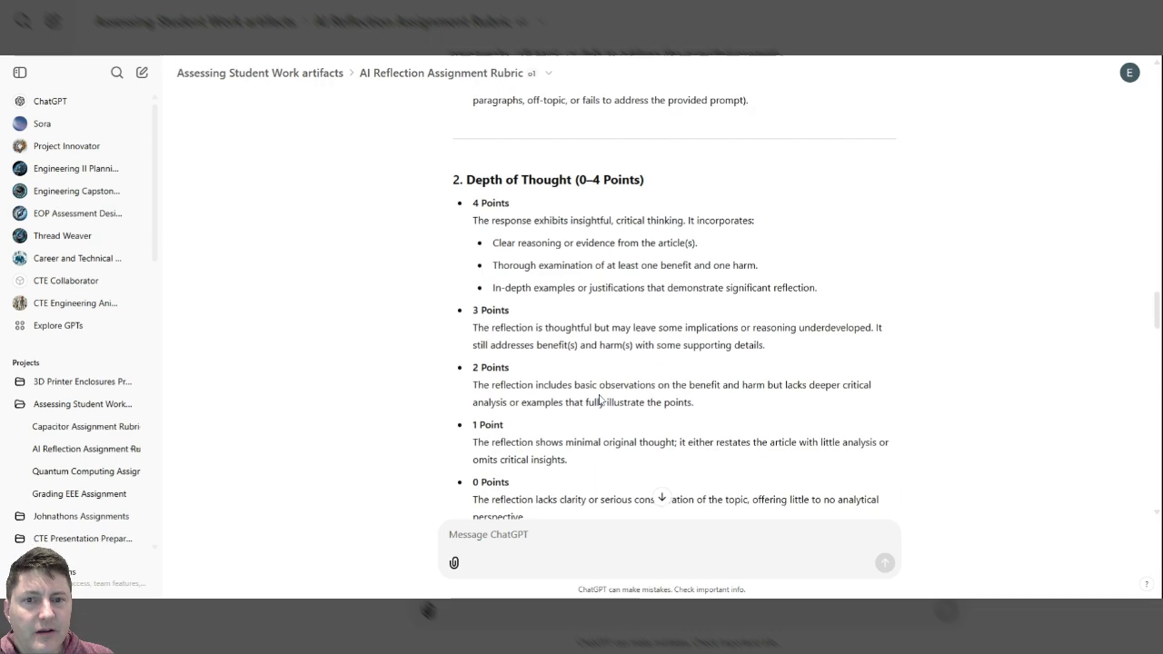
scroll(591, 377, down, 7)
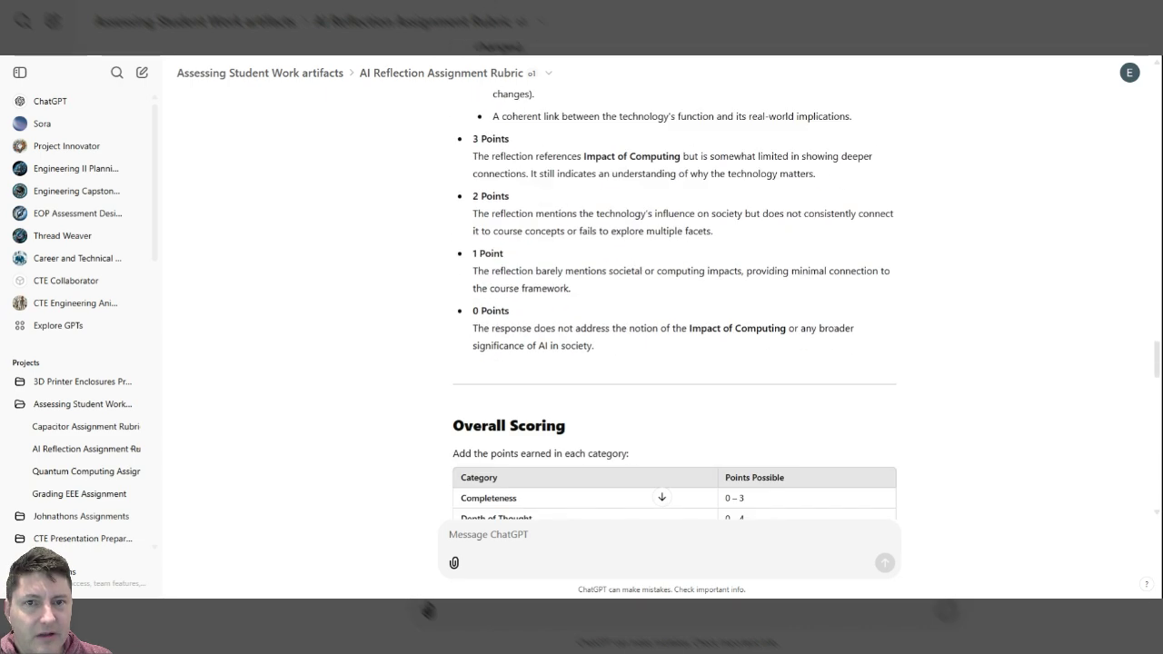
scroll(581, 356, down, 6)
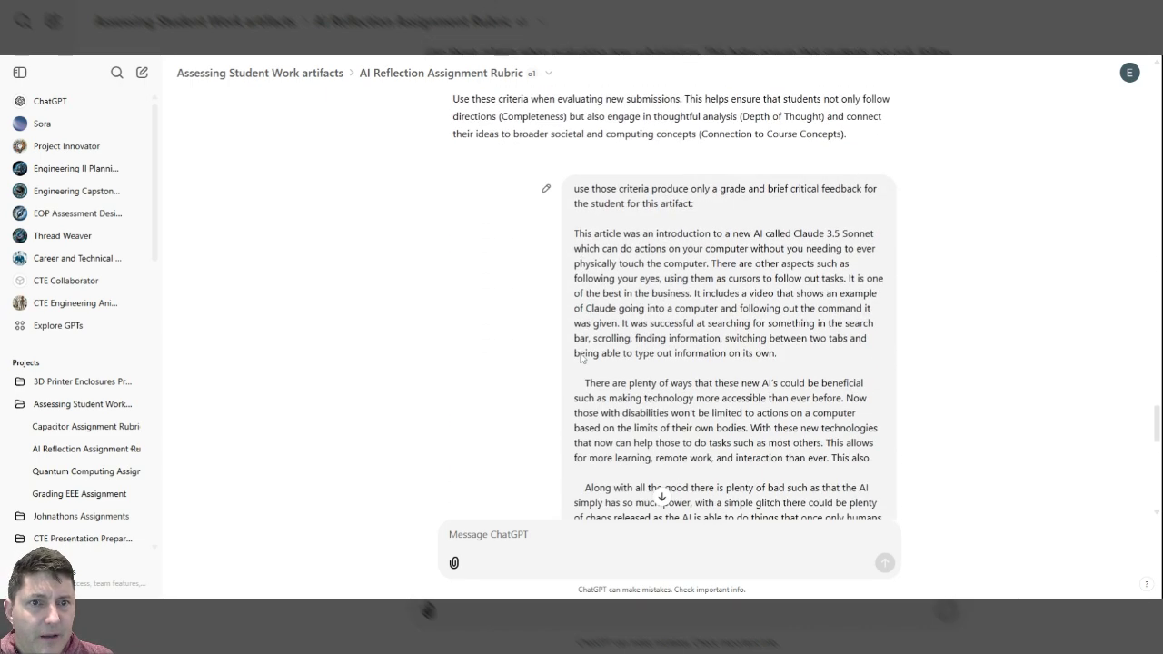
Step: Highlight the score given to the student's Claude 3.5 Sonnet reflection and review the reflection against its brief critical feedback
scroll(661, 498, down, 10)
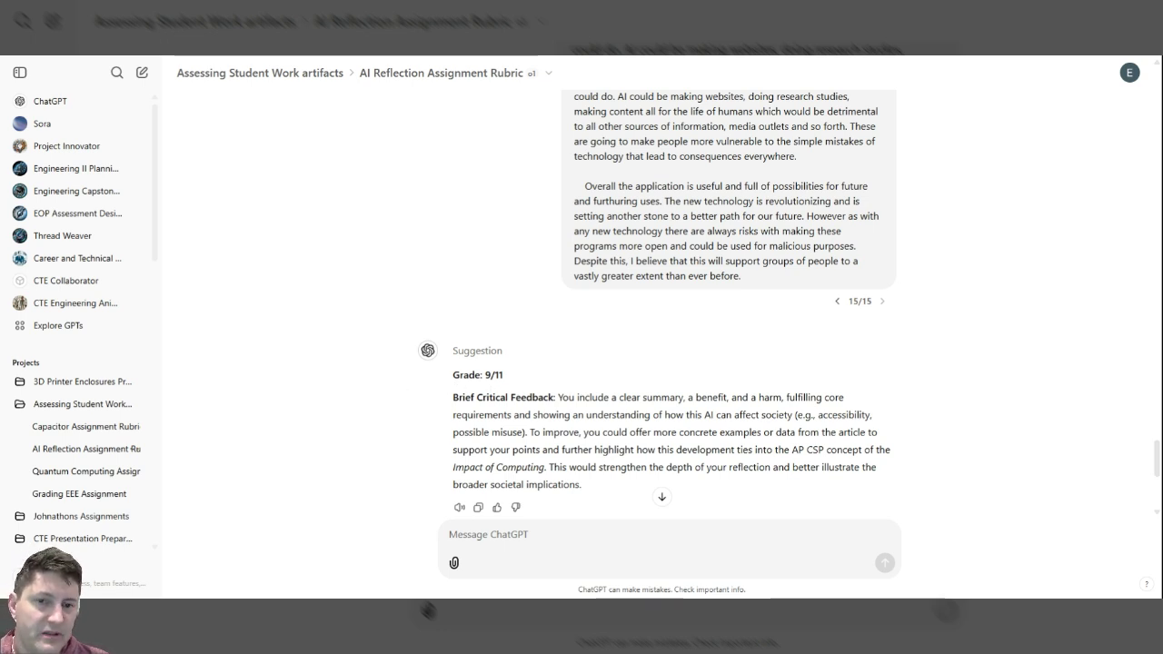
double_click(488, 376)
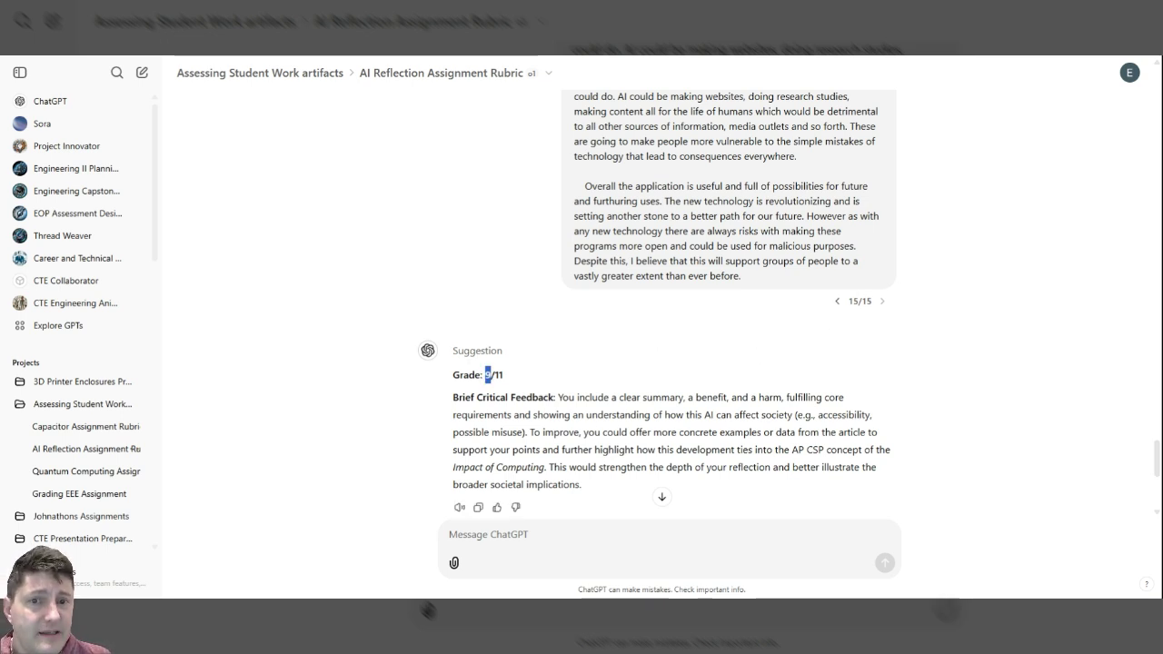
scroll(600, 346, up, 3)
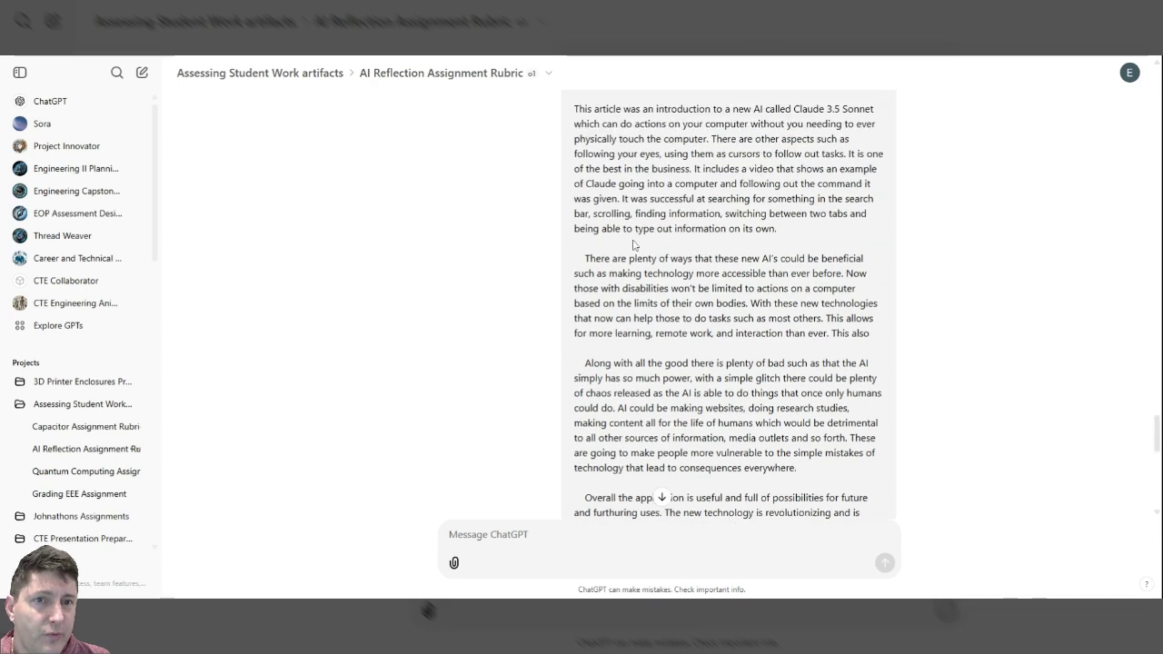
scroll(625, 259, down, 1)
scroll(486, 351, down, 1)
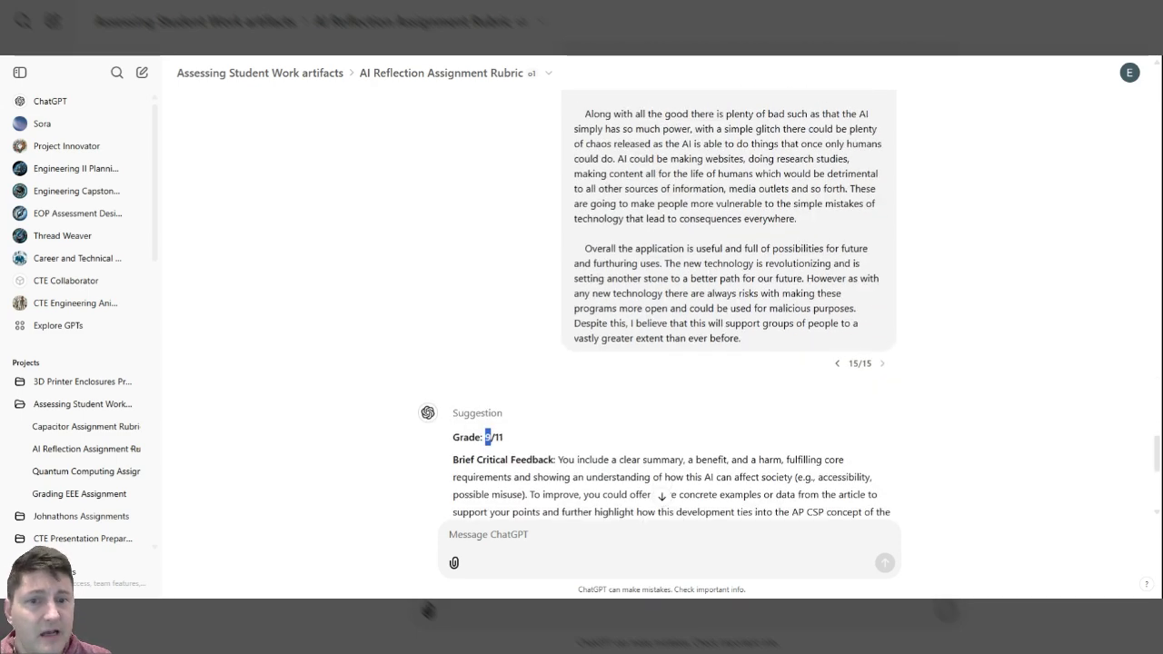
scroll(661, 345, down, 1)
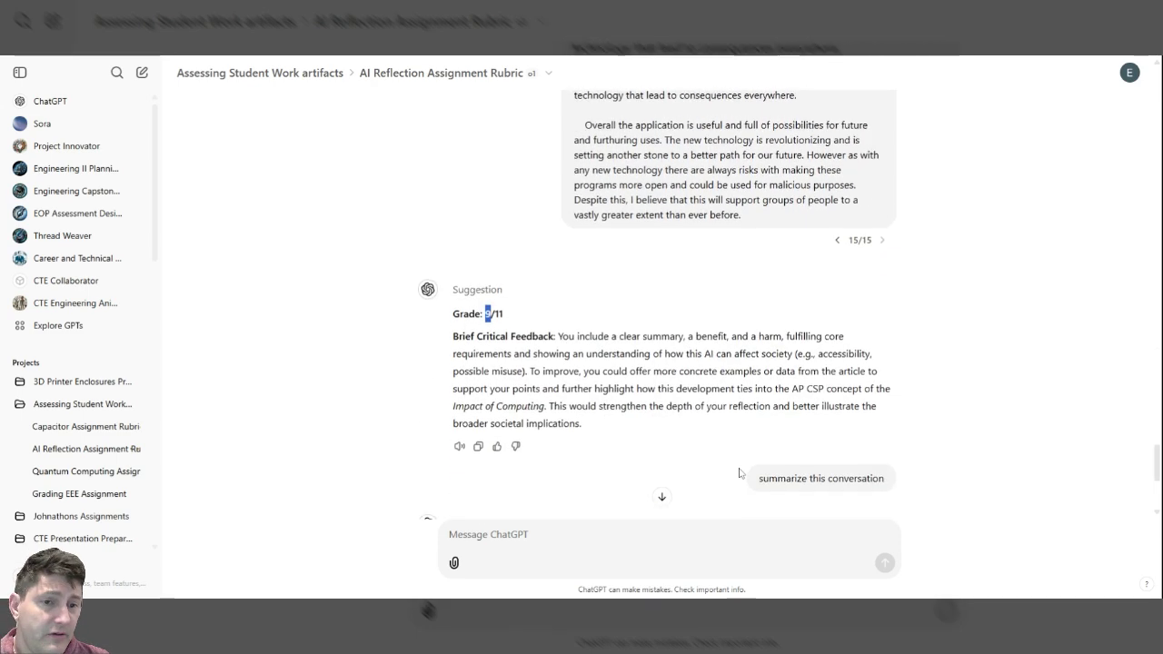